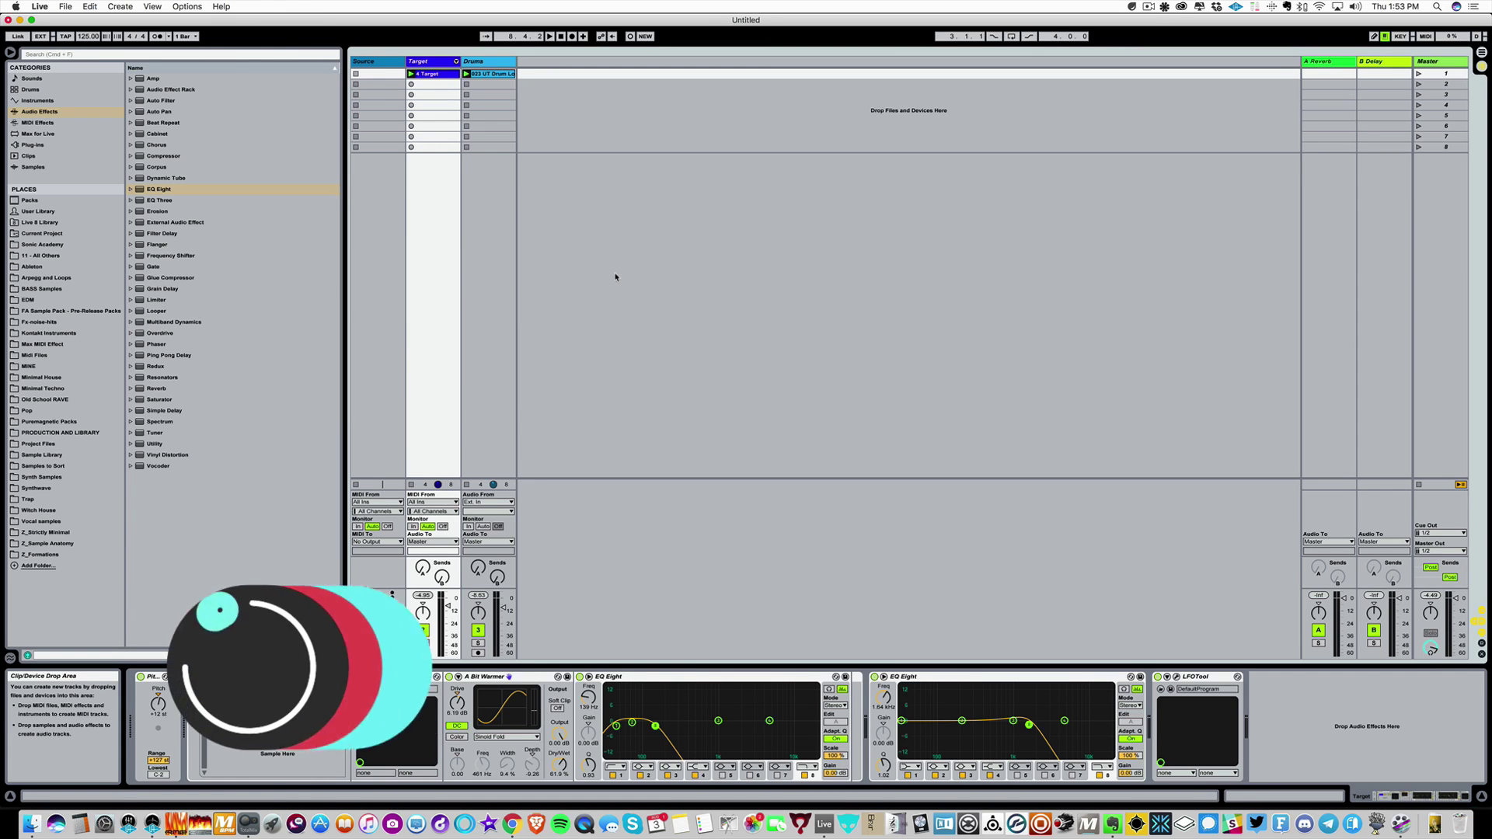
Select the Target and Drums clips in Session view.
left_click(611, 276)
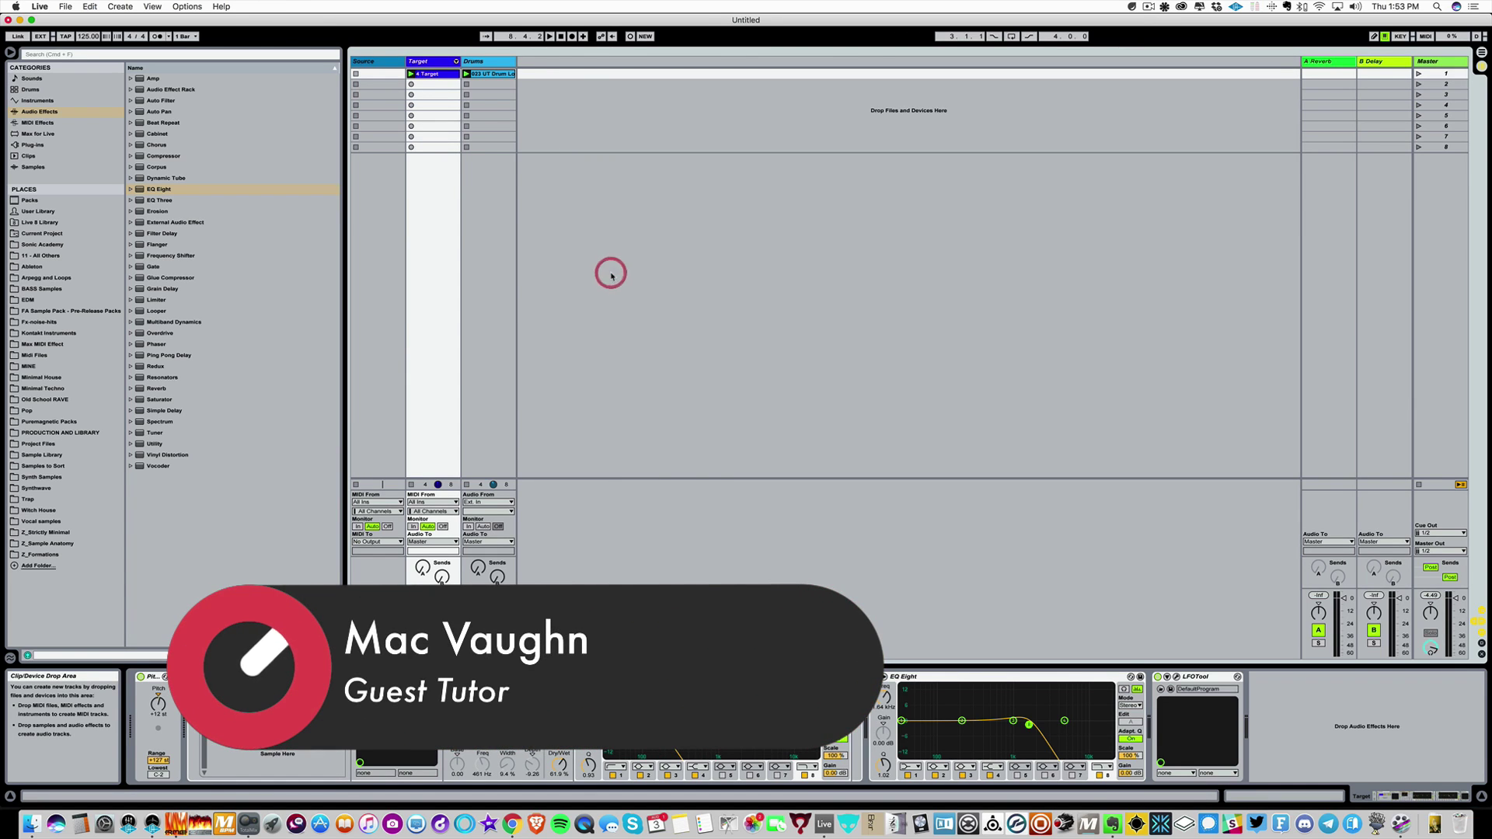
left_click(479, 74)
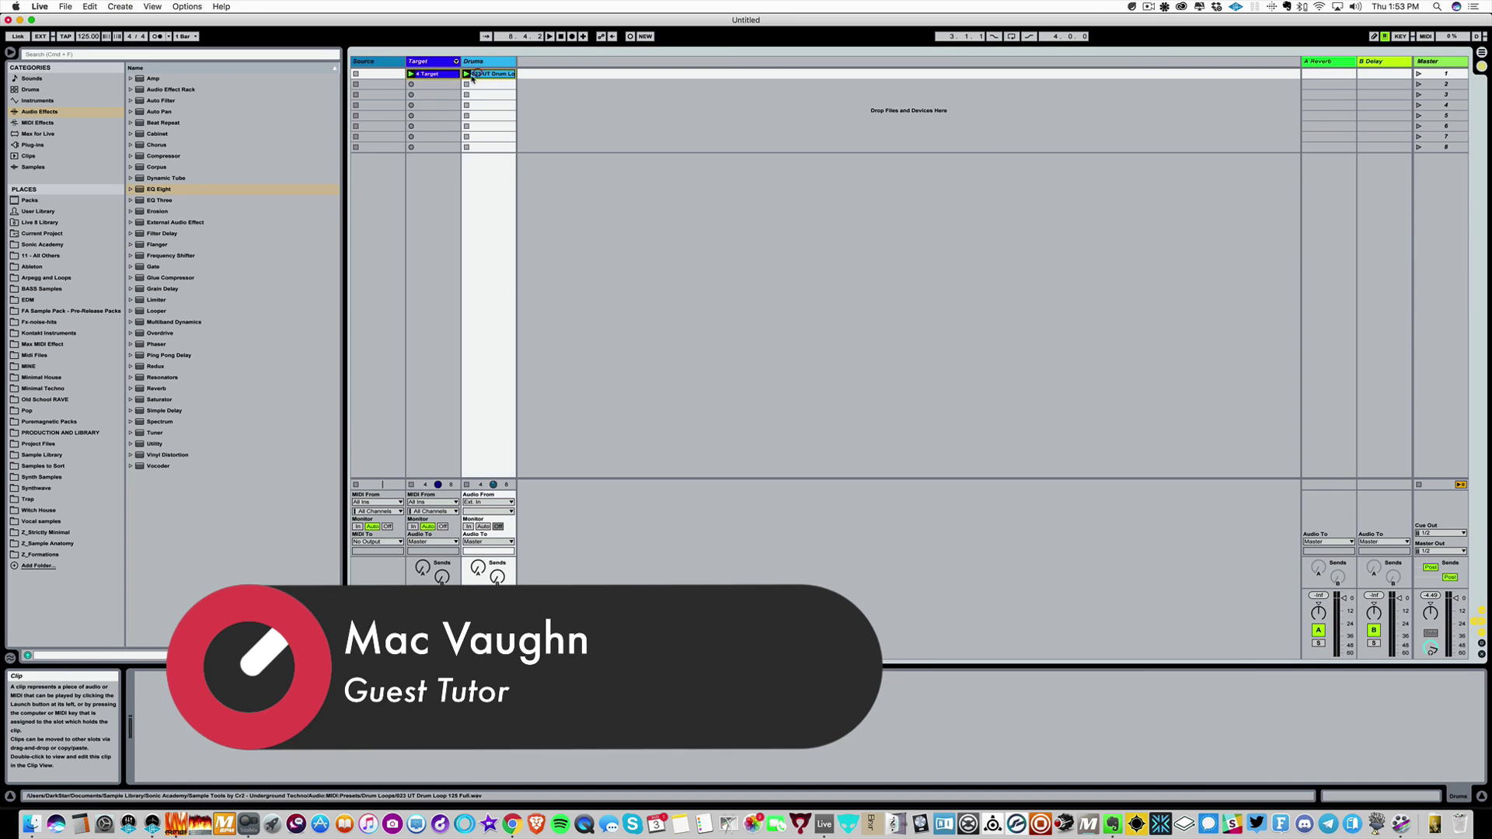
Move the Target and Drums clips to bar 33 and extend both to end at bar 41.
left_click(1483, 66)
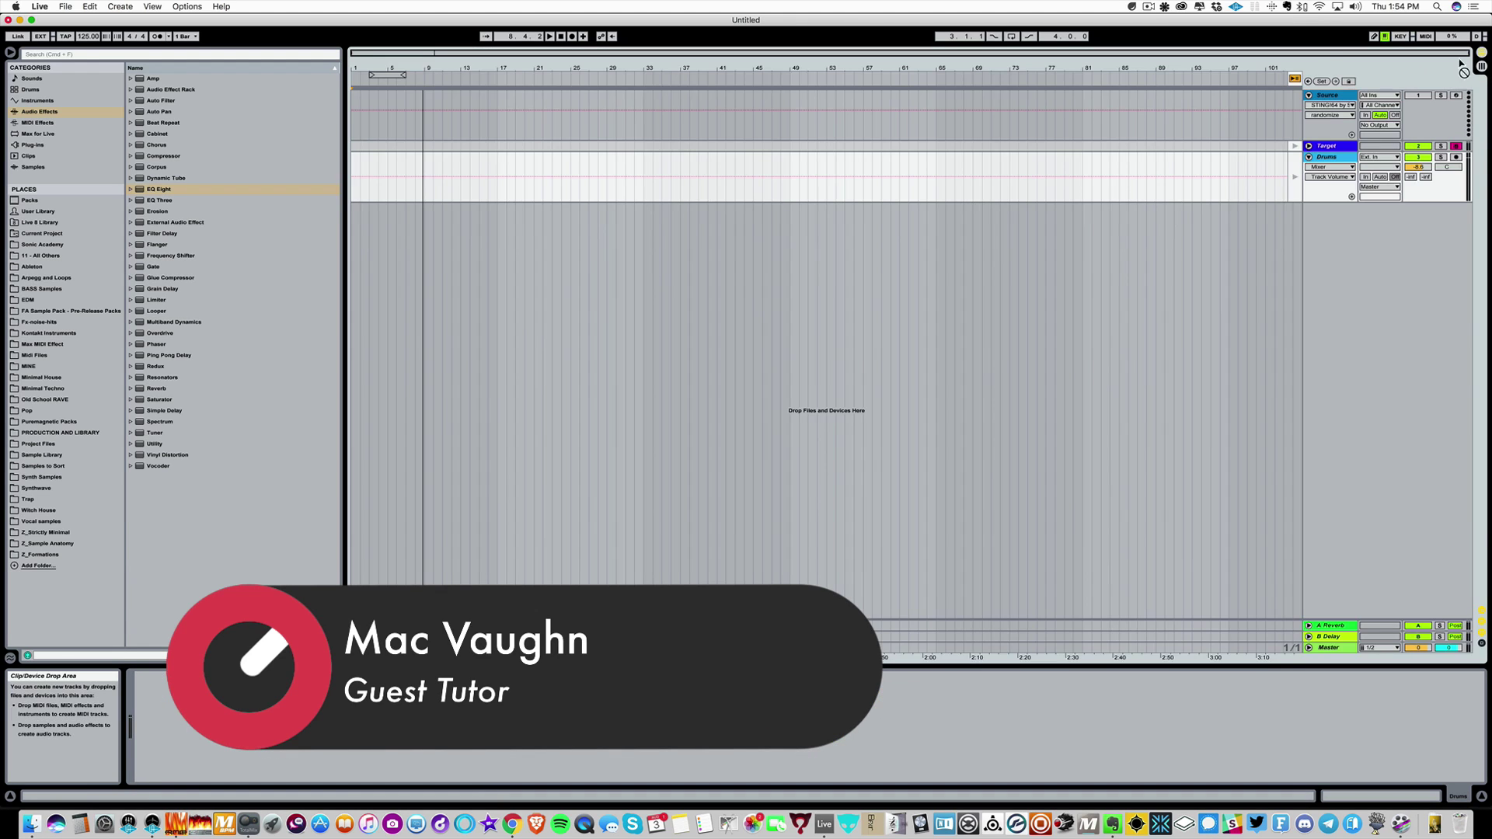
left_click_drag(789, 150, 633, 151)
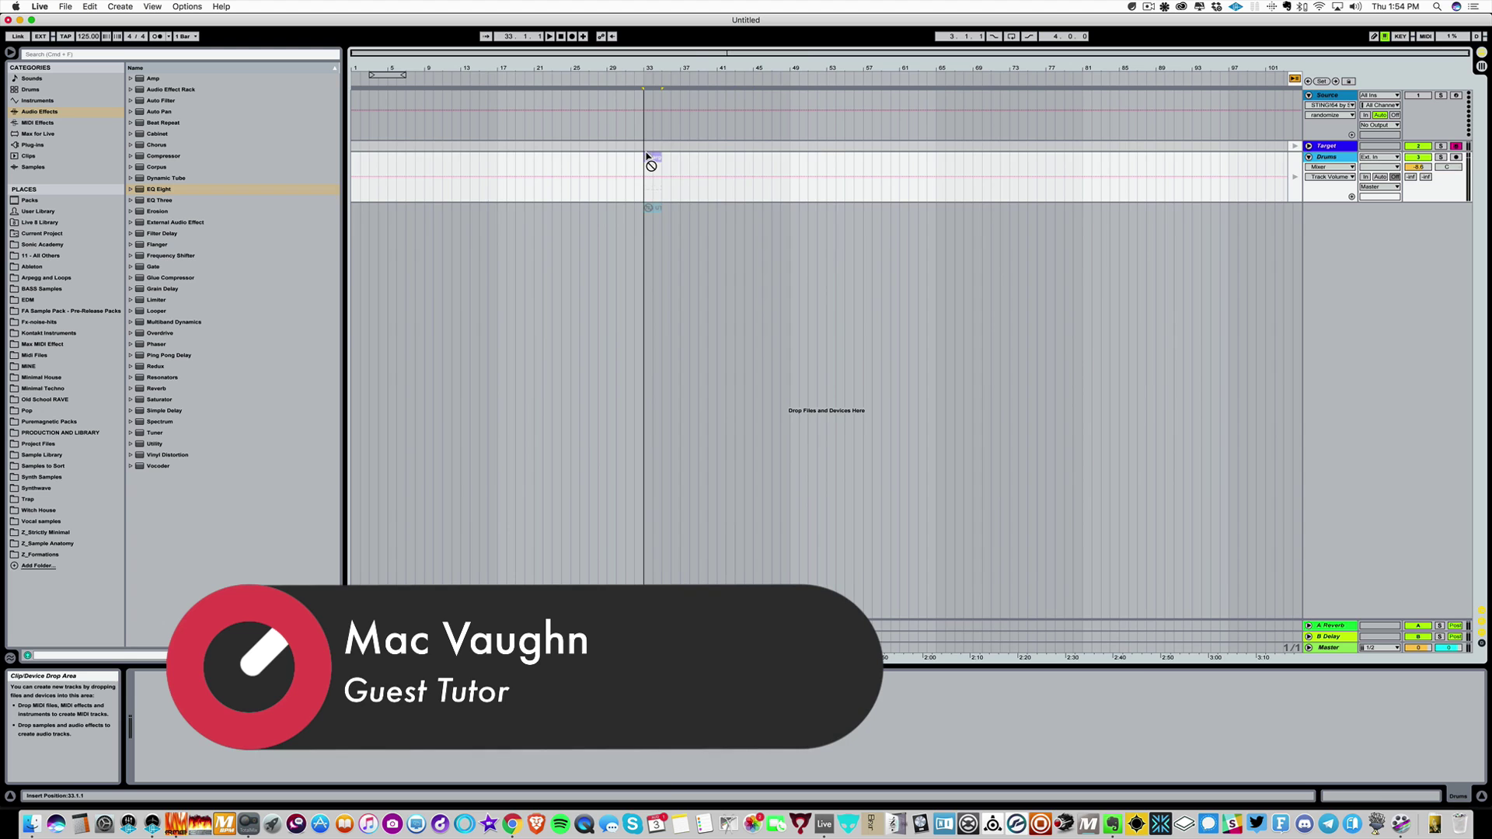
left_click(1304, 146)
left_click(1307, 146)
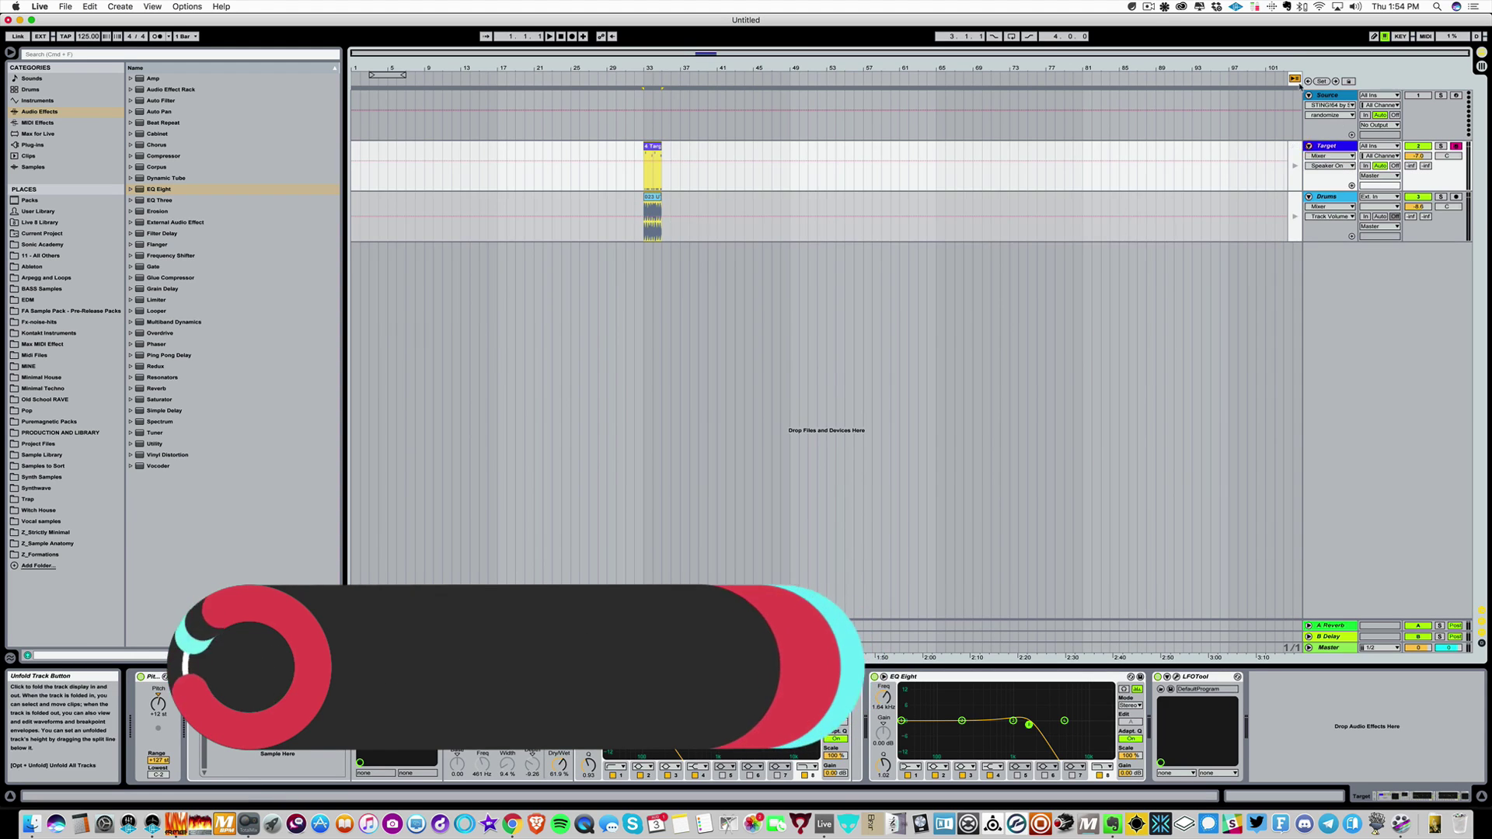
left_click(642, 148)
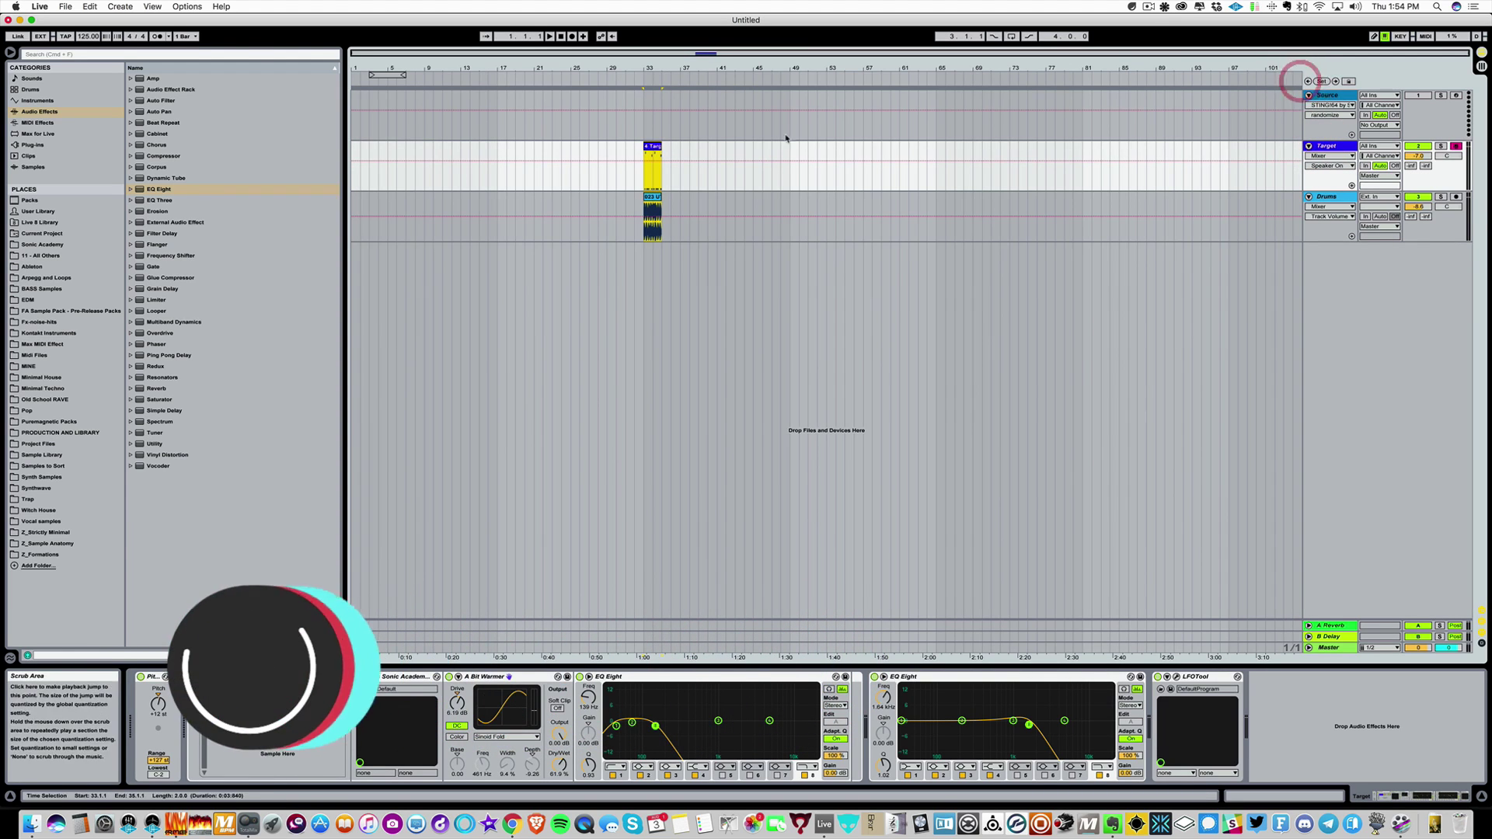
left_click(660, 199)
left_click_drag(660, 199, 714, 197)
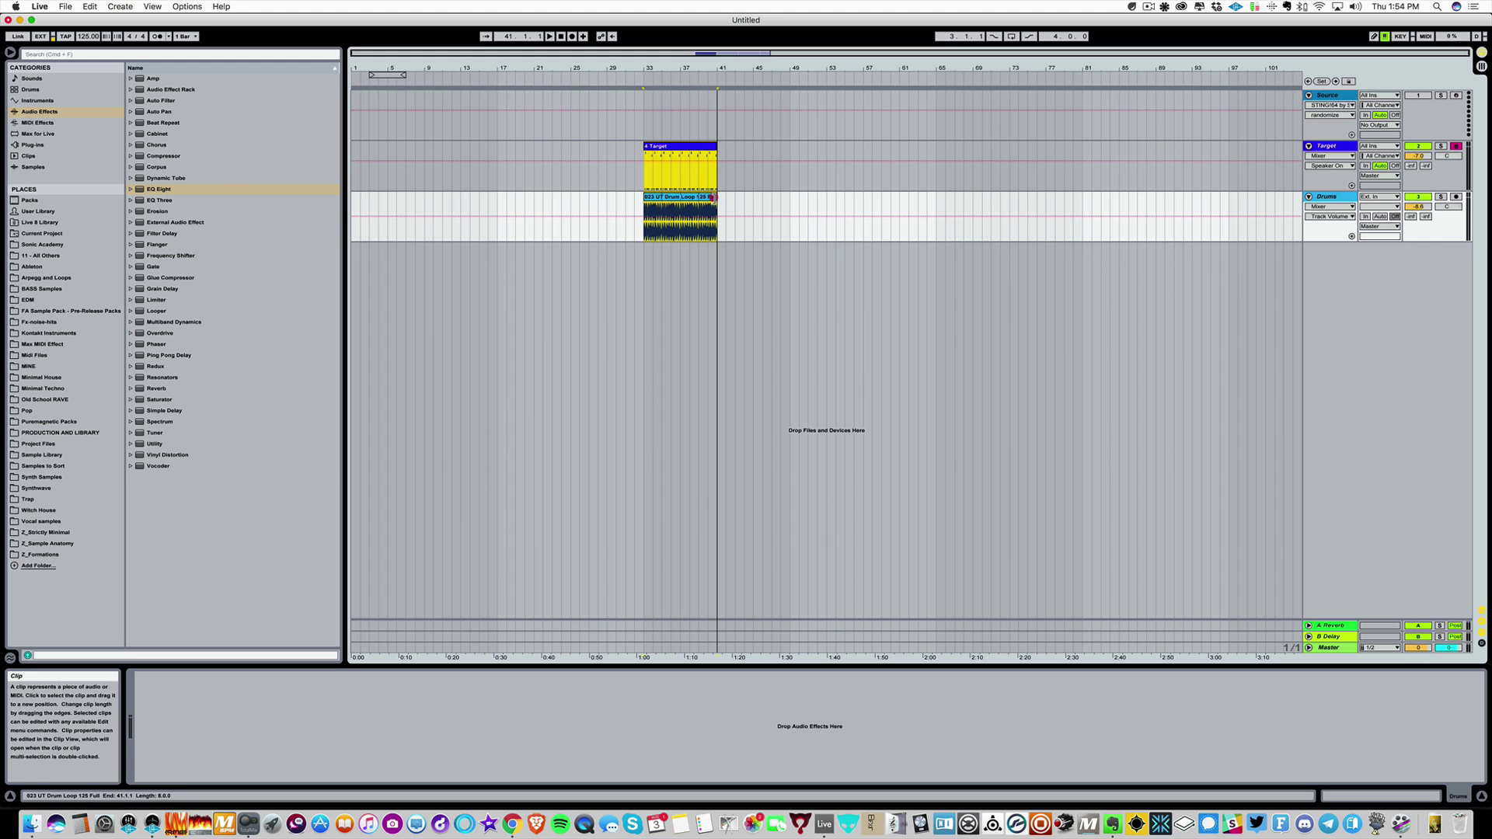
Loop bars 33 to 41, zoom to that section and play it back.
left_click(689, 150)
key("super+l")
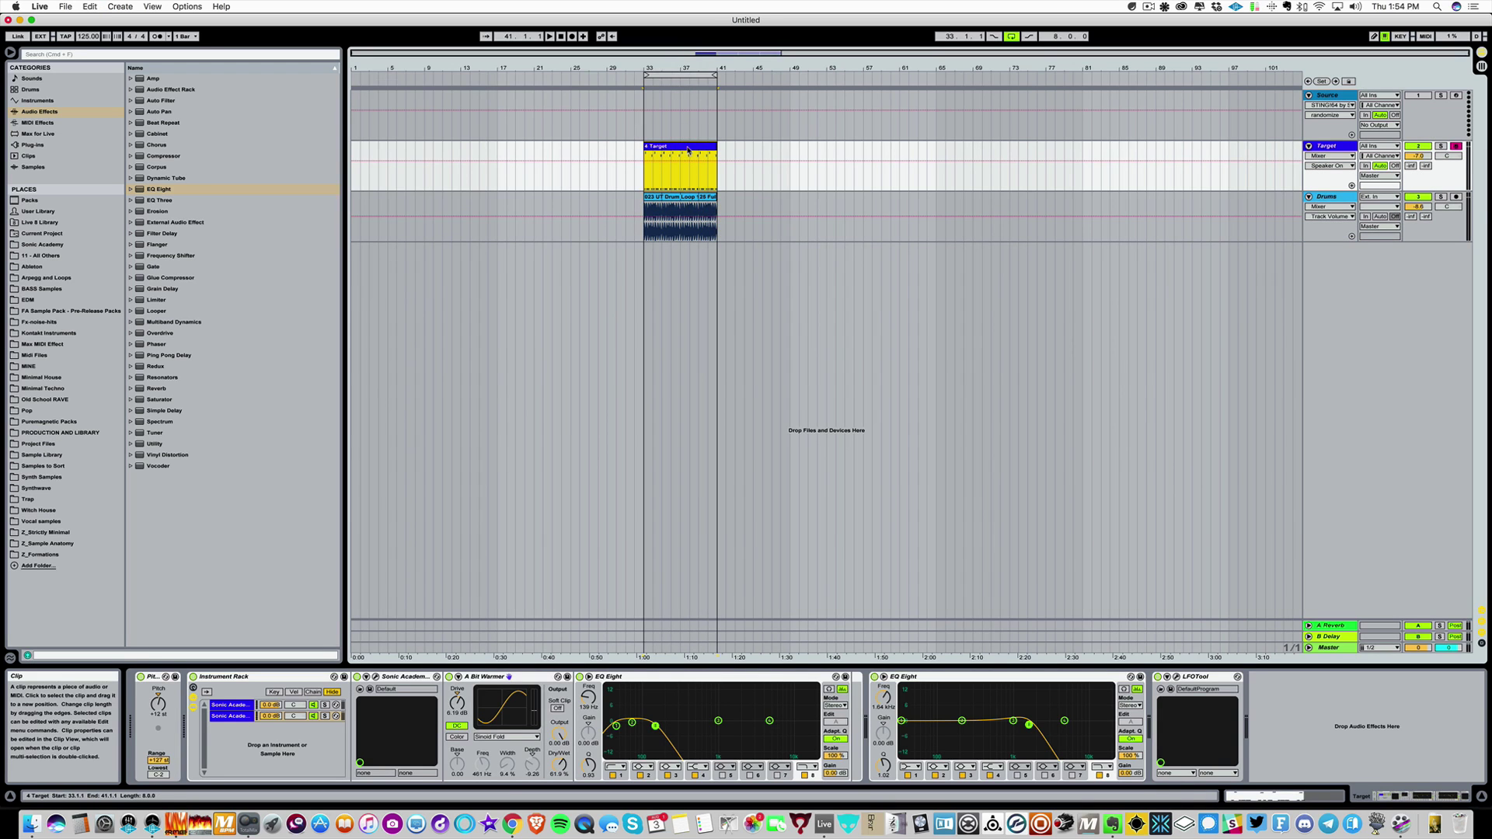
double_click(684, 68)
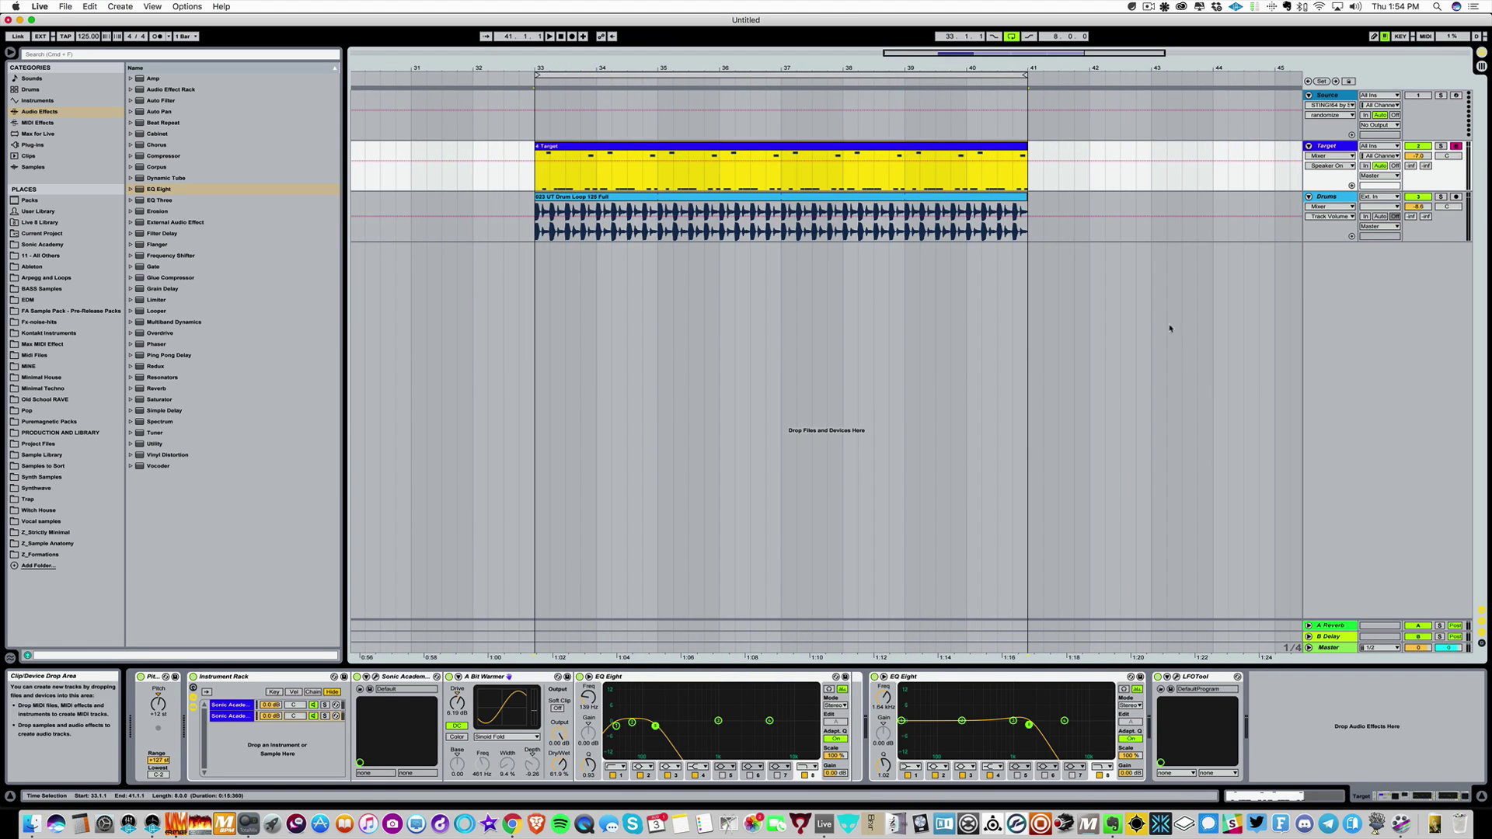
left_click(962, 147)
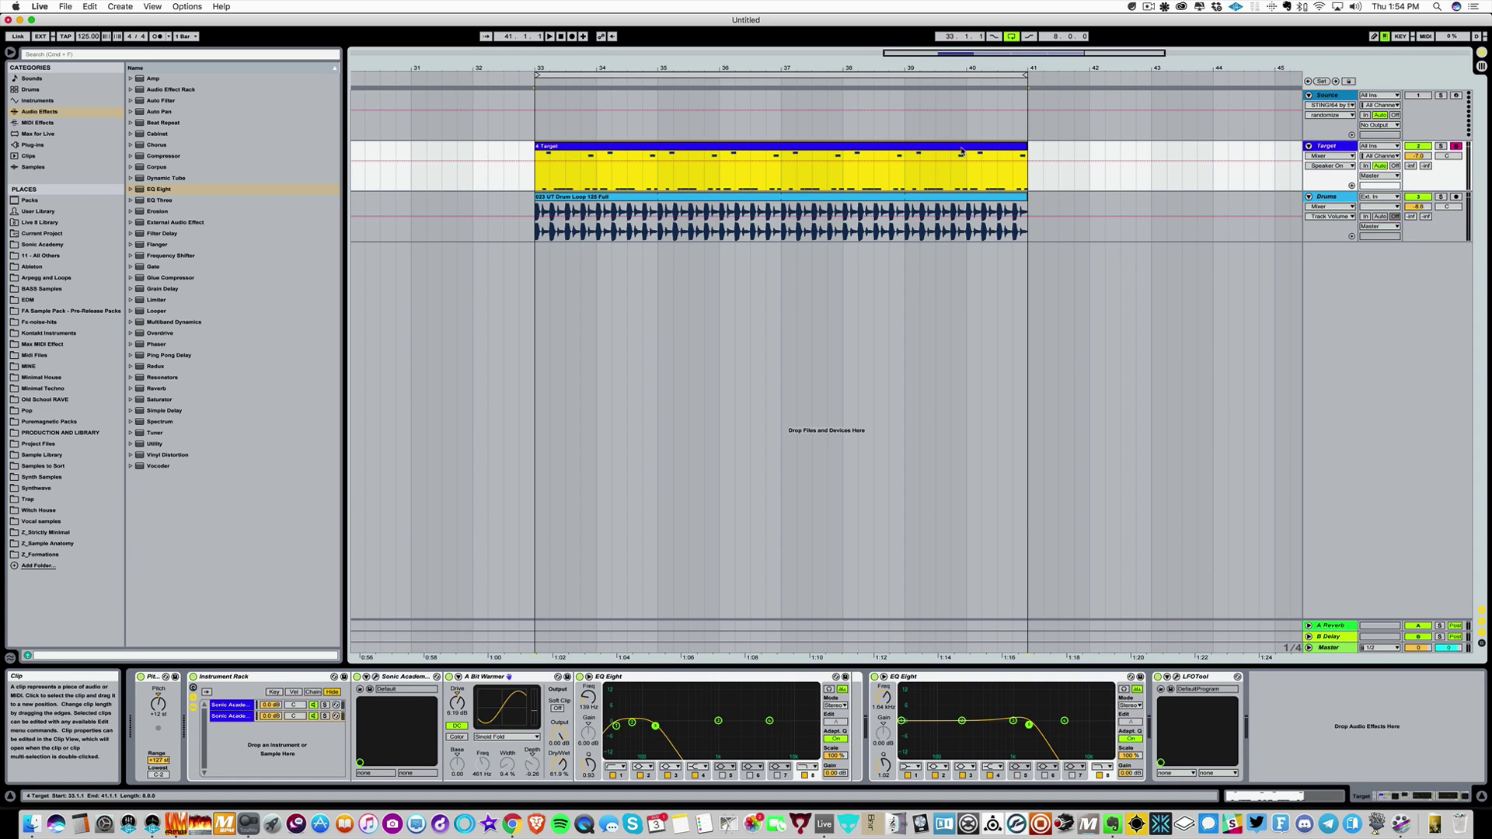
key("space")
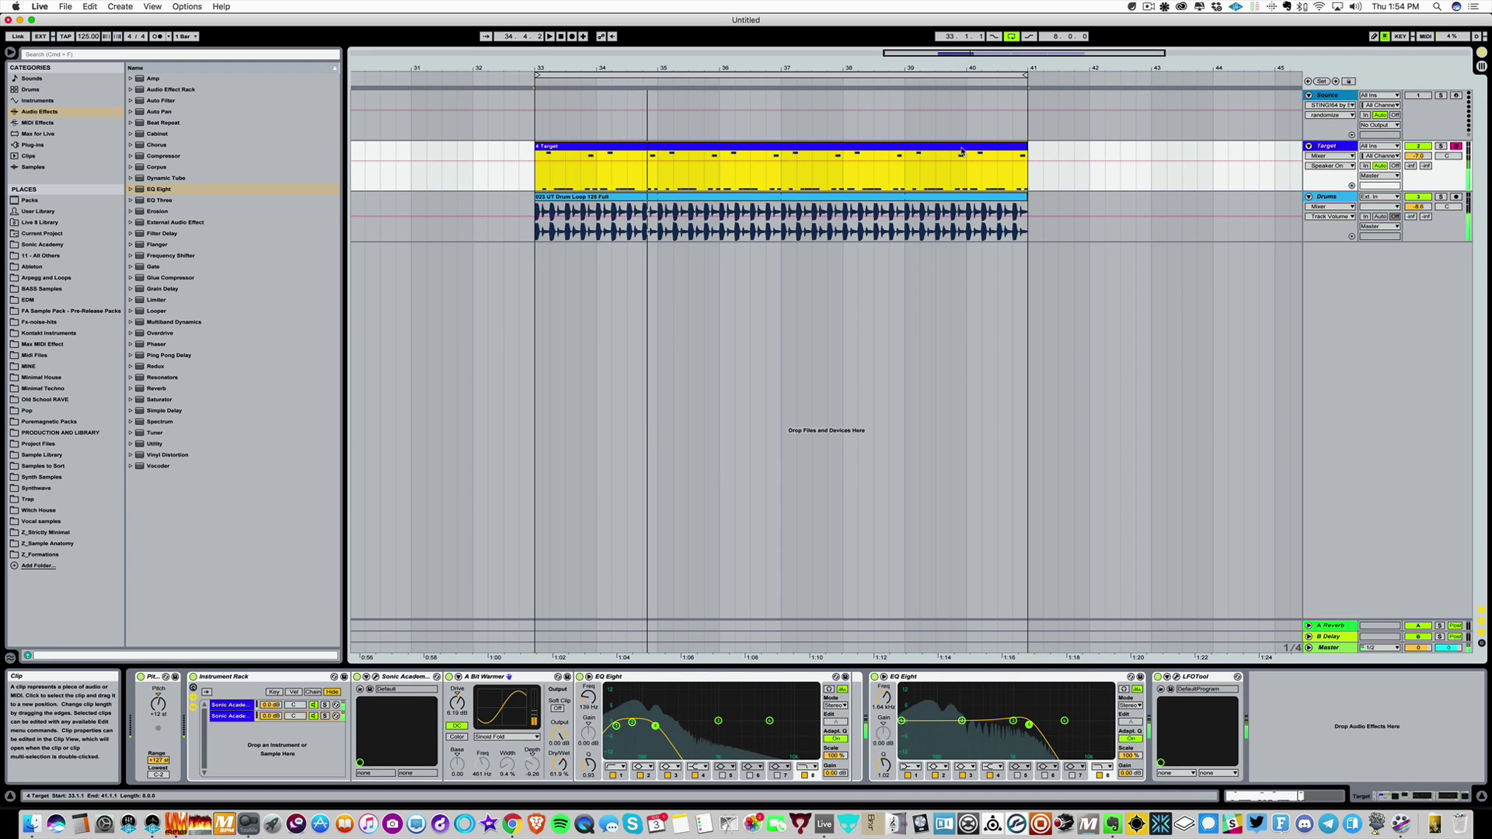
left_click(1062, 154)
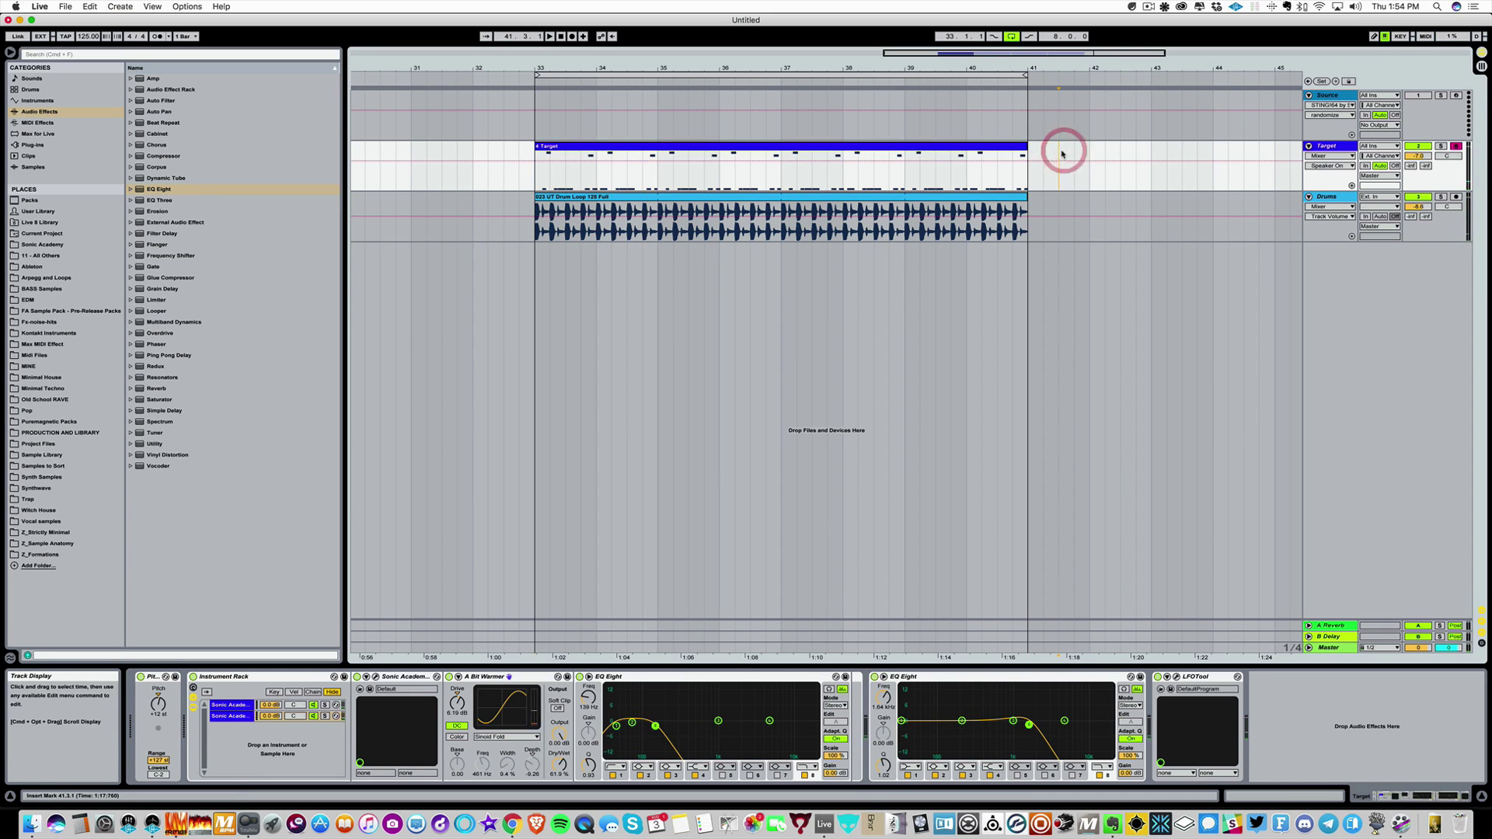
left_click(1088, 151)
left_click(1336, 149)
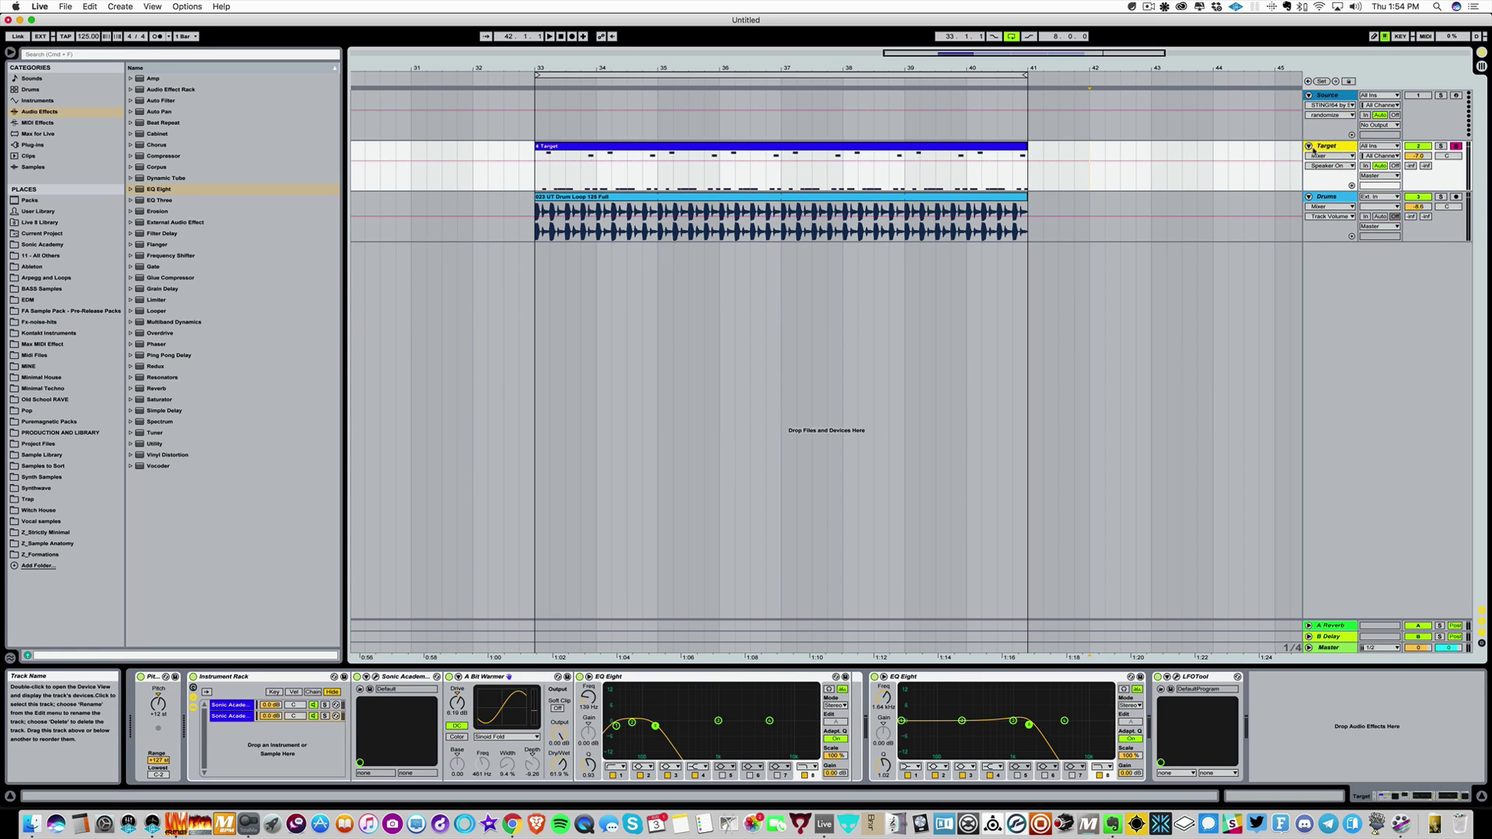
left_click(1023, 149)
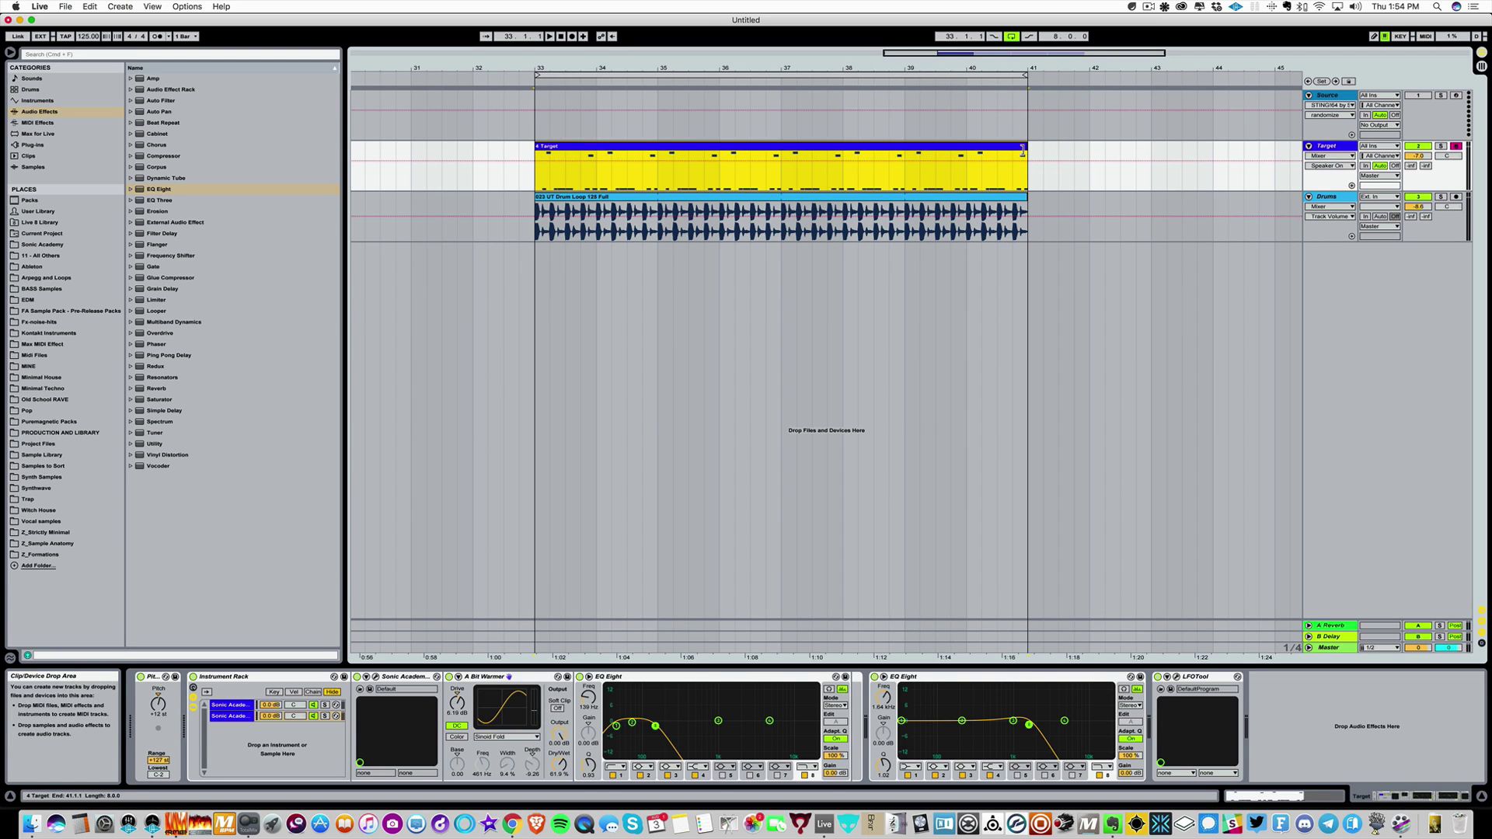
left_click(1336, 147)
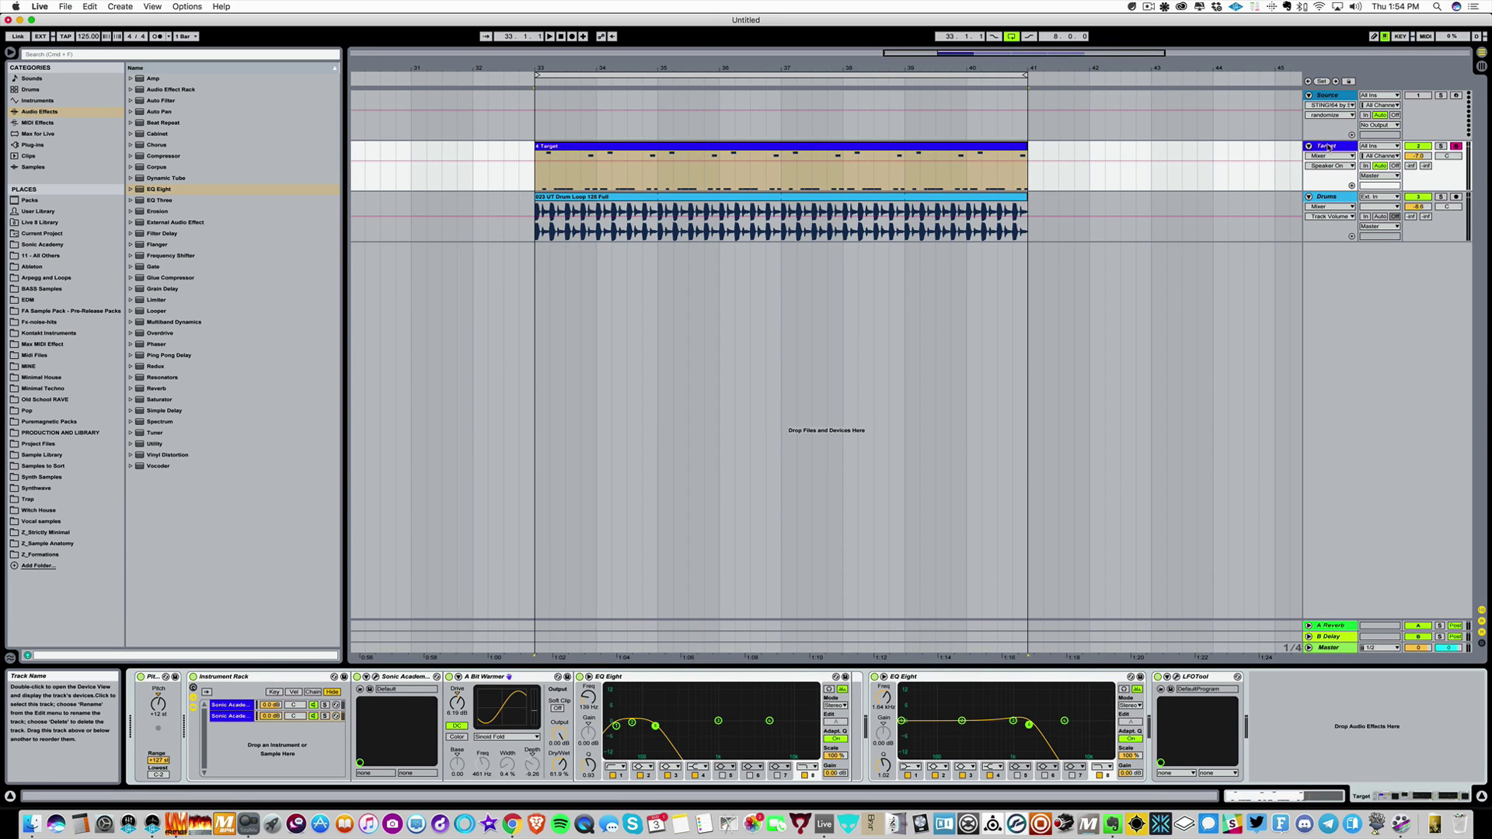
Freeze the Target track and flatten it into audio as a trial.
right_click(1327, 147)
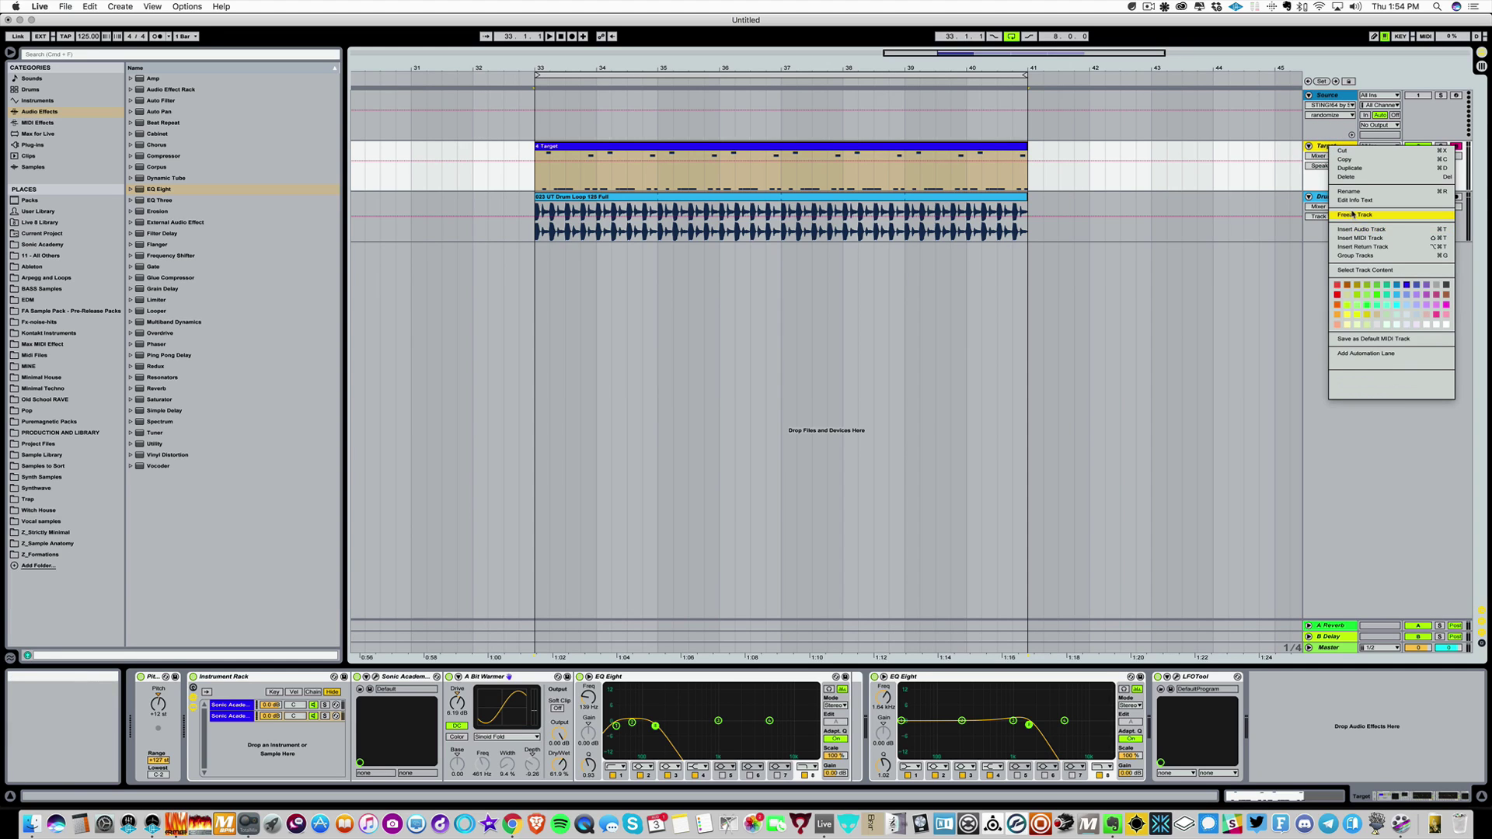
left_click(1353, 216)
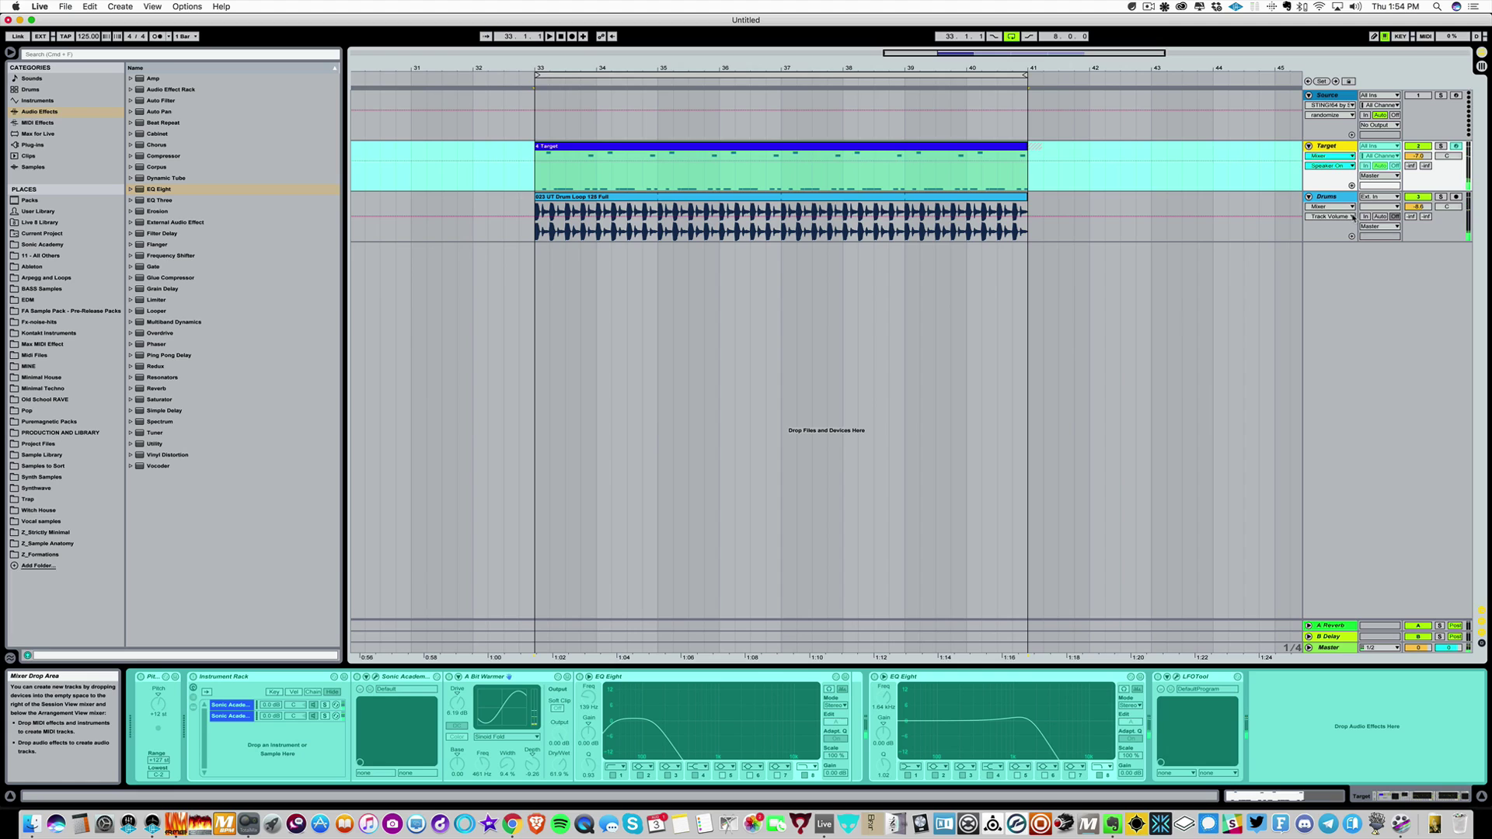
right_click(1329, 148)
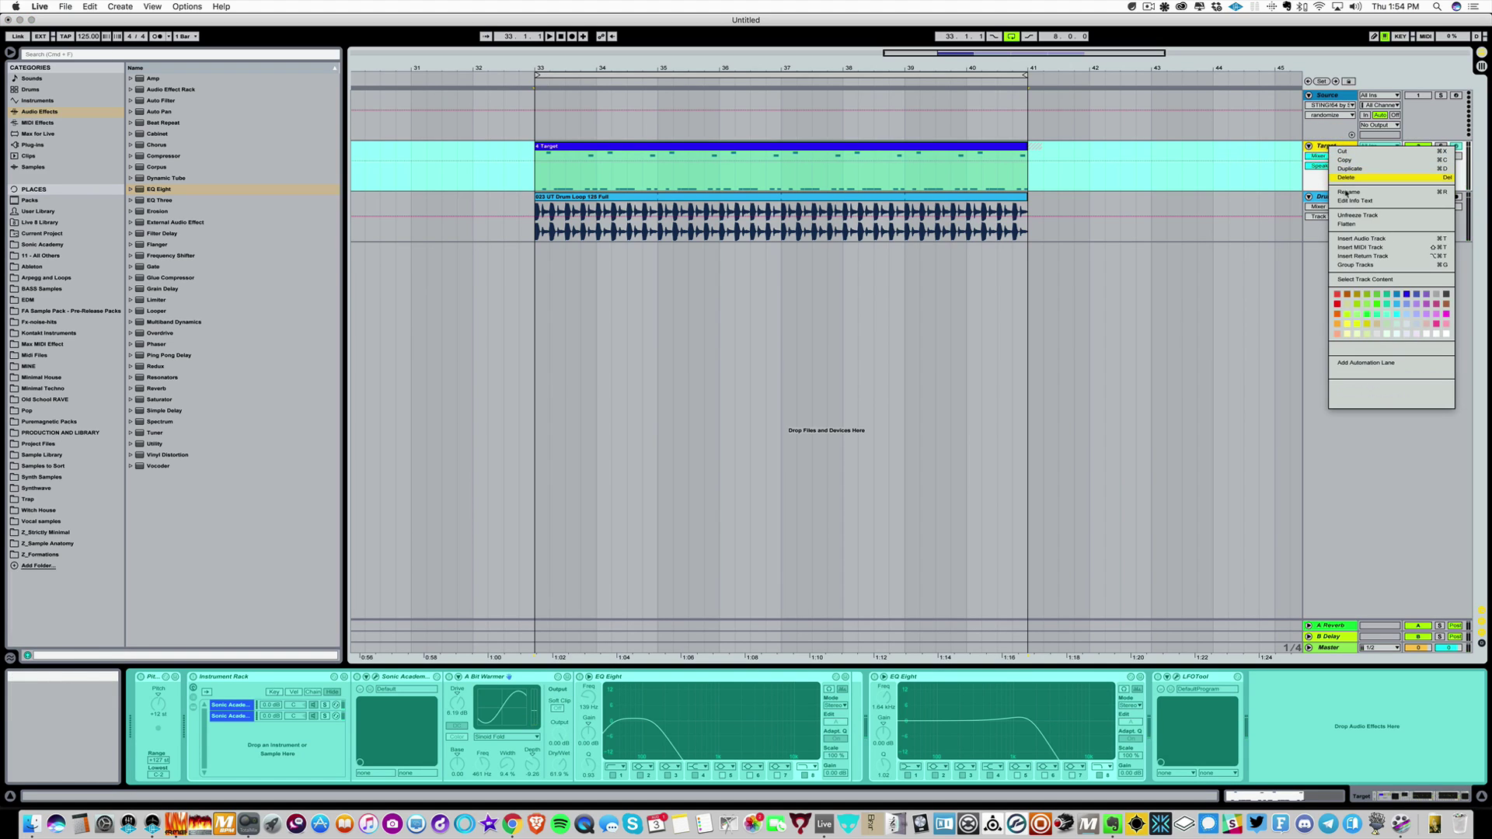
left_click(1349, 225)
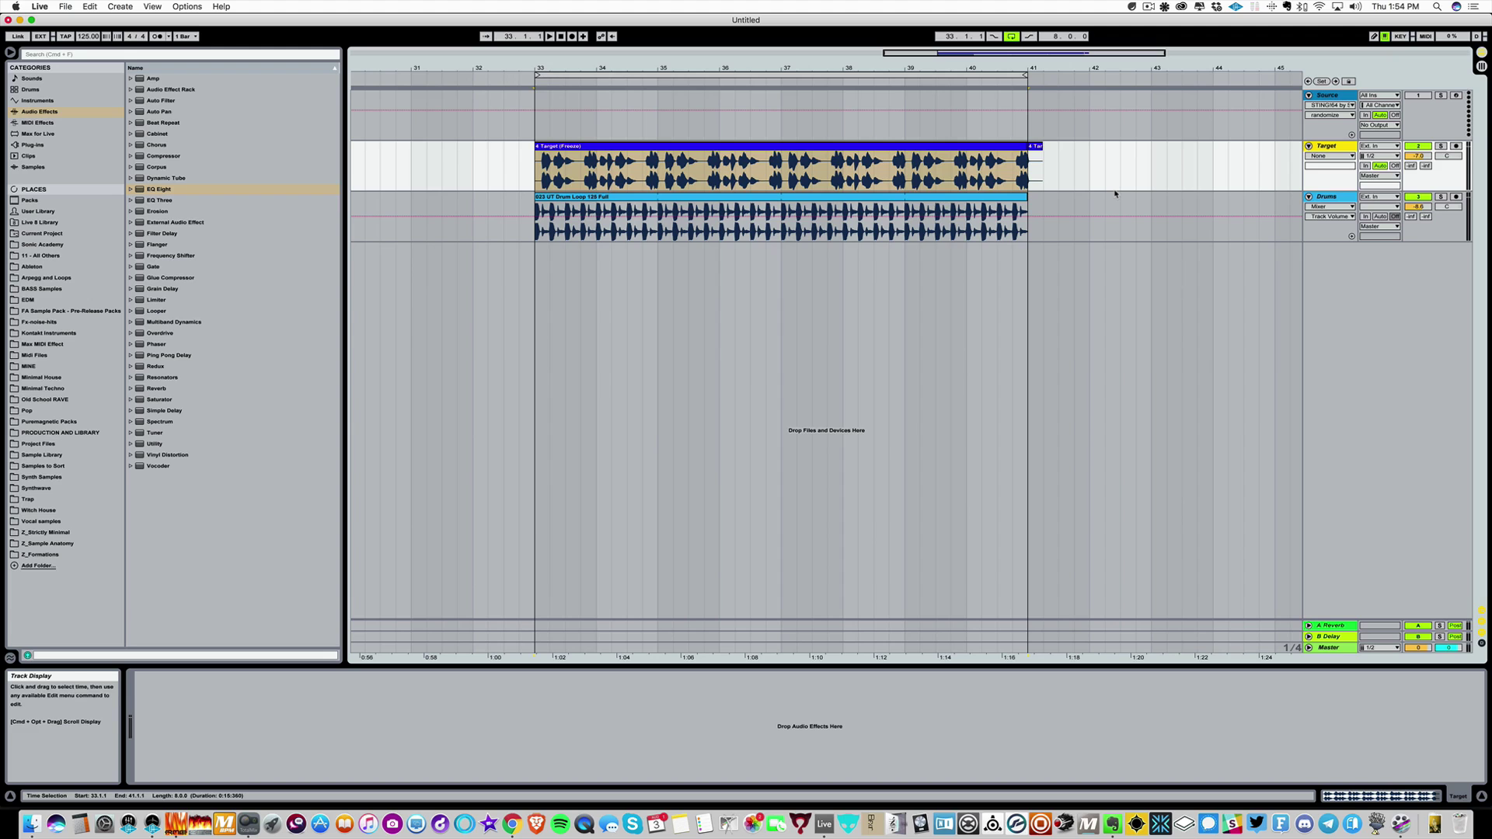
Undo the flatten to restore the Target MIDI clip and clear the time selection.
key("super+c")
key("super+z")
left_click(1167, 165)
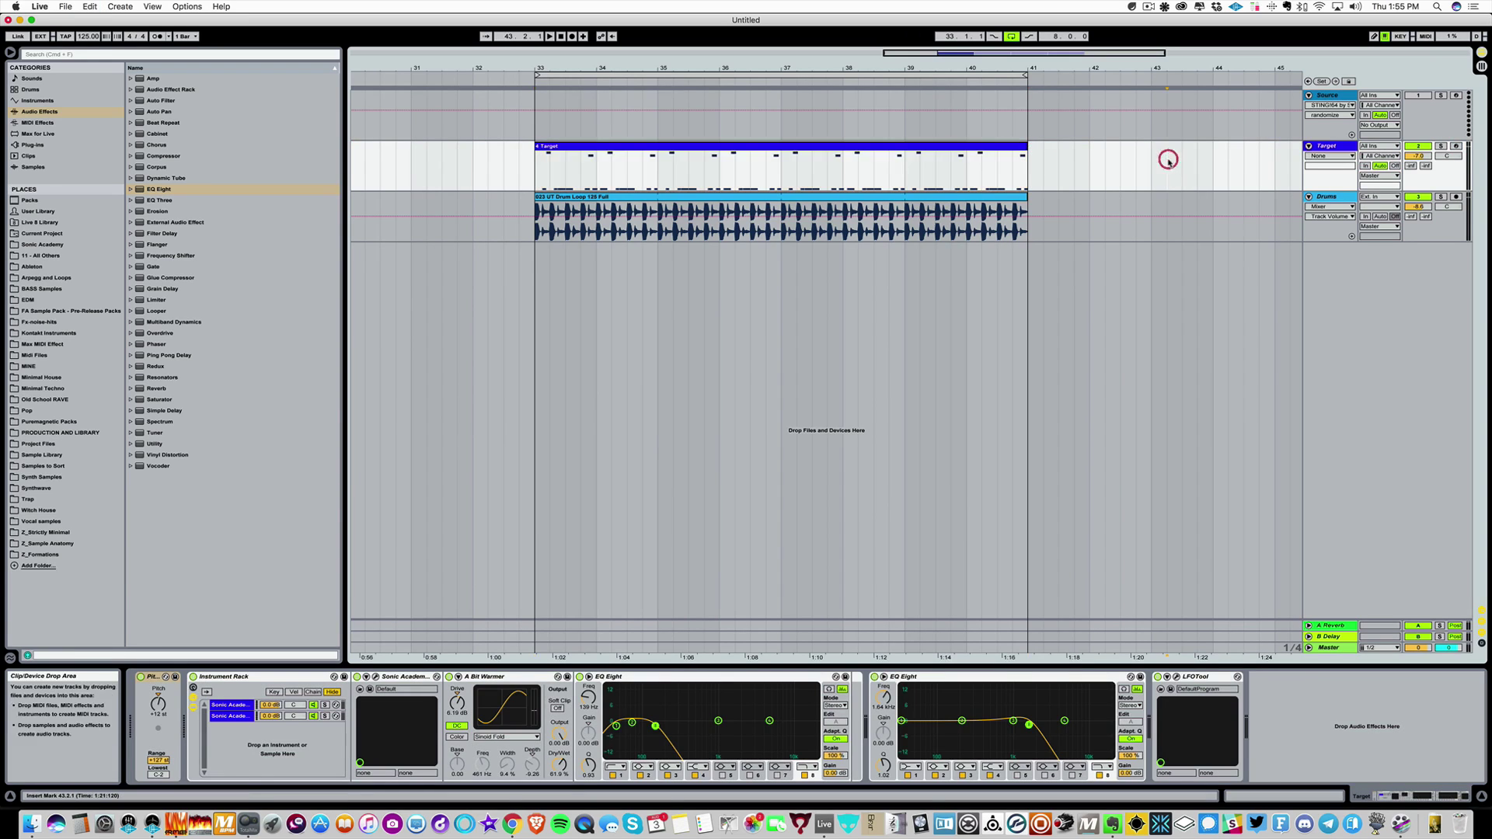
Insert an audio track below Drums, set its input to Resampling and arm it for recording.
right_click(1326, 270)
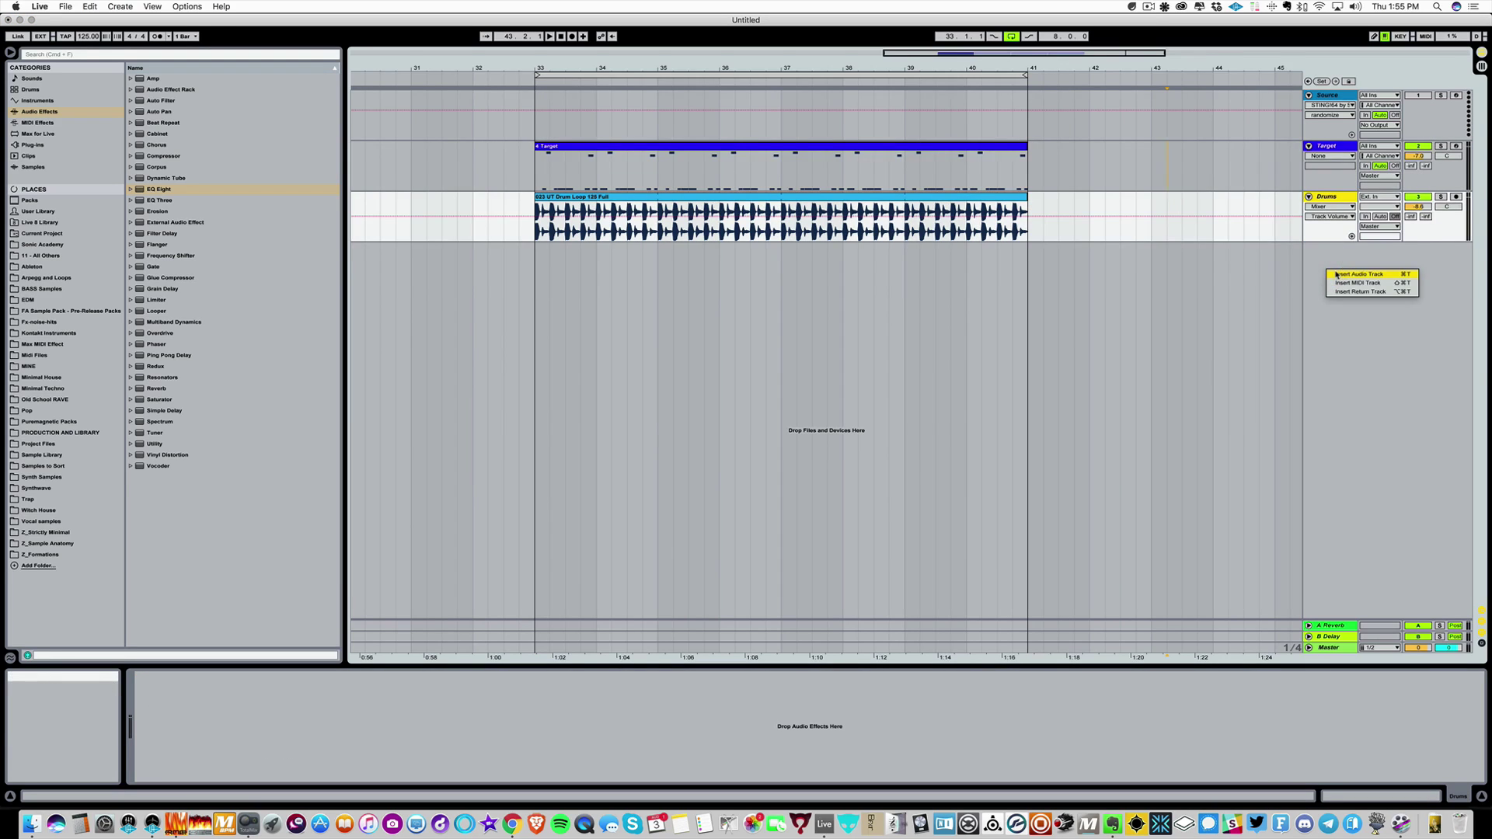
left_click(1349, 274)
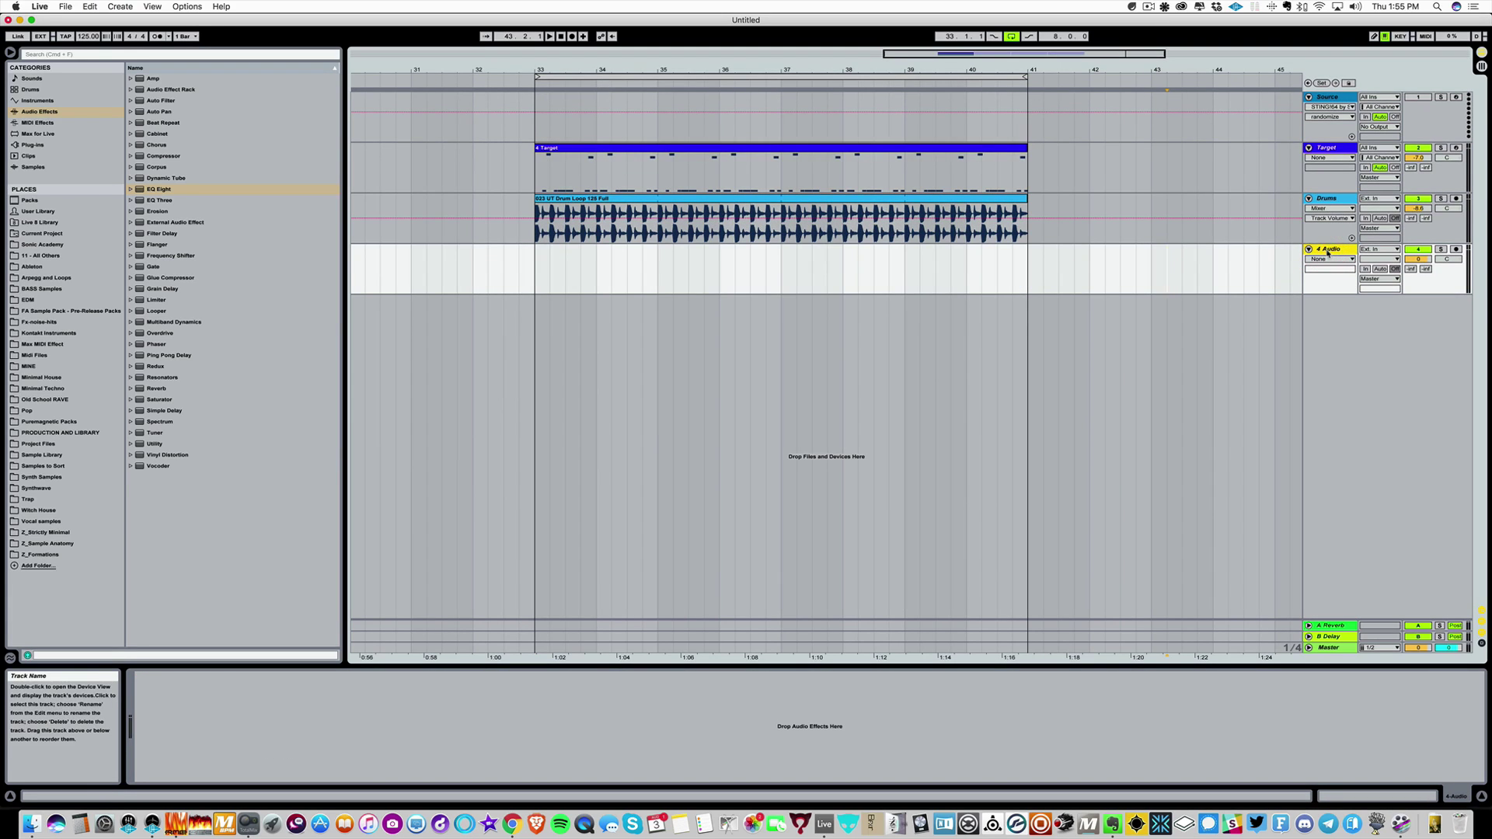
left_click(1388, 249)
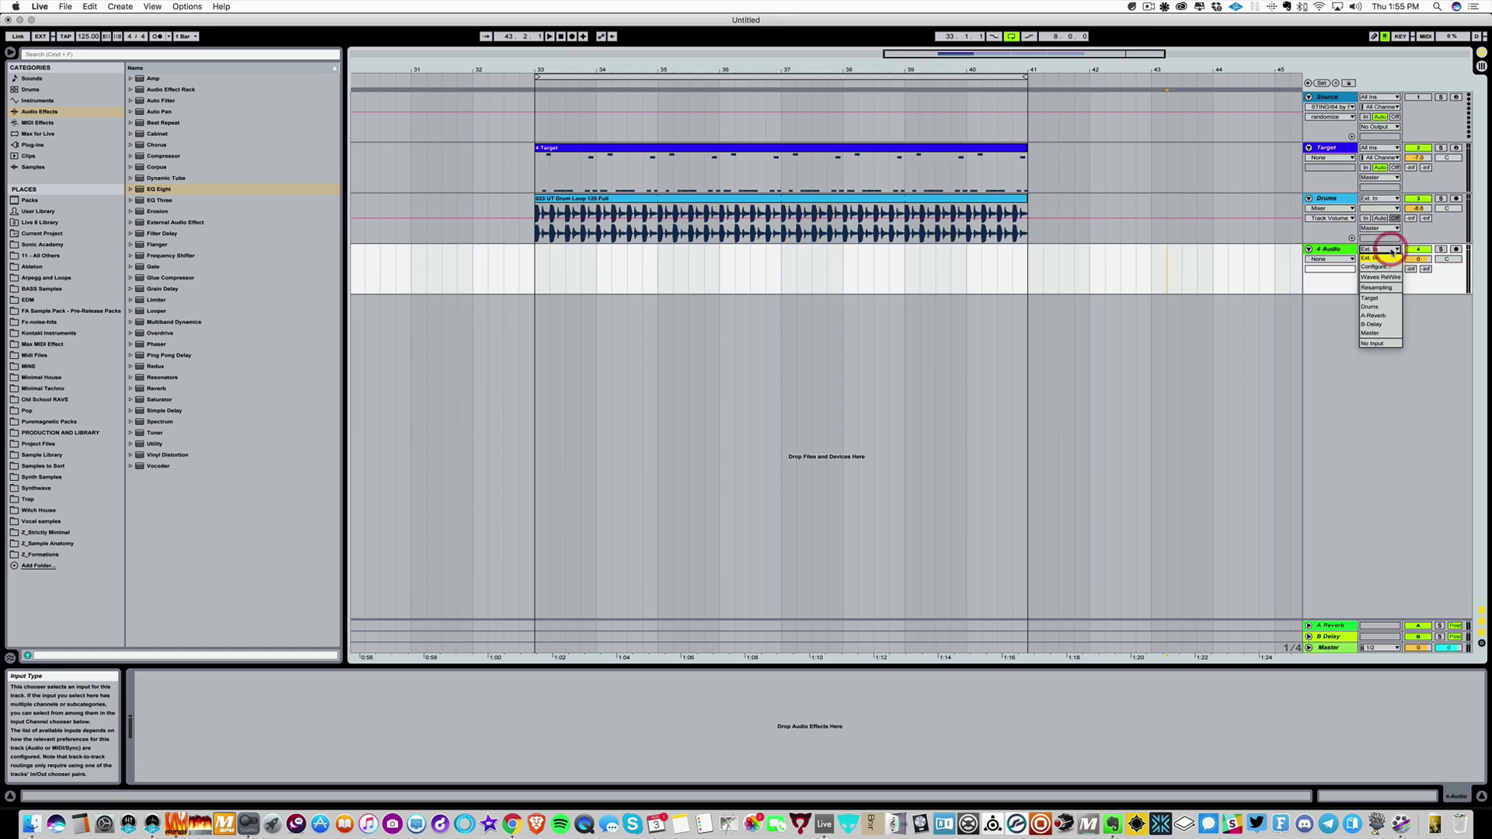
left_click(1390, 250)
left_click(1391, 250)
left_click(1380, 290)
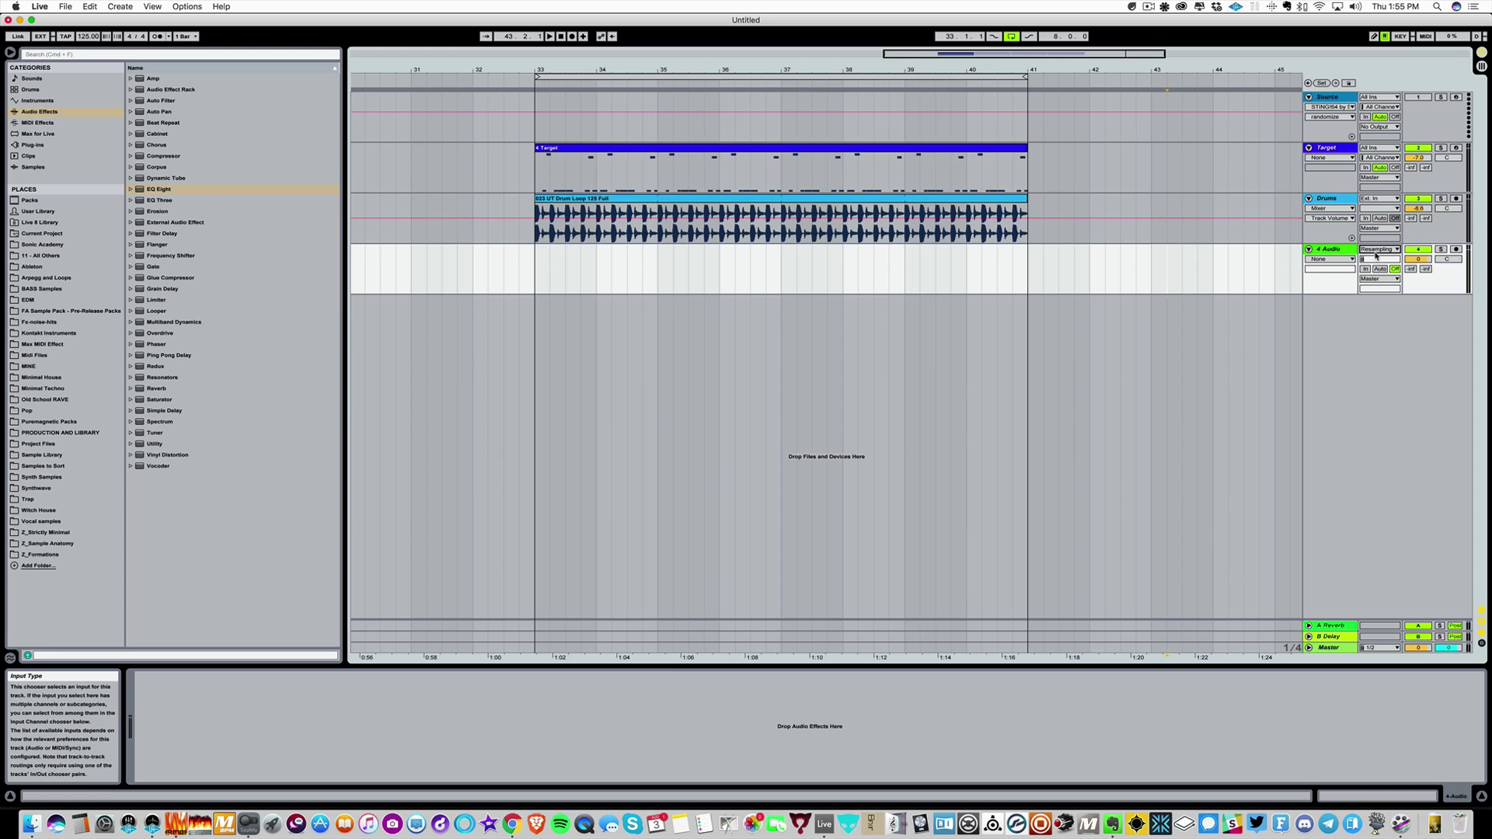
left_click(1376, 251)
left_click(1376, 253)
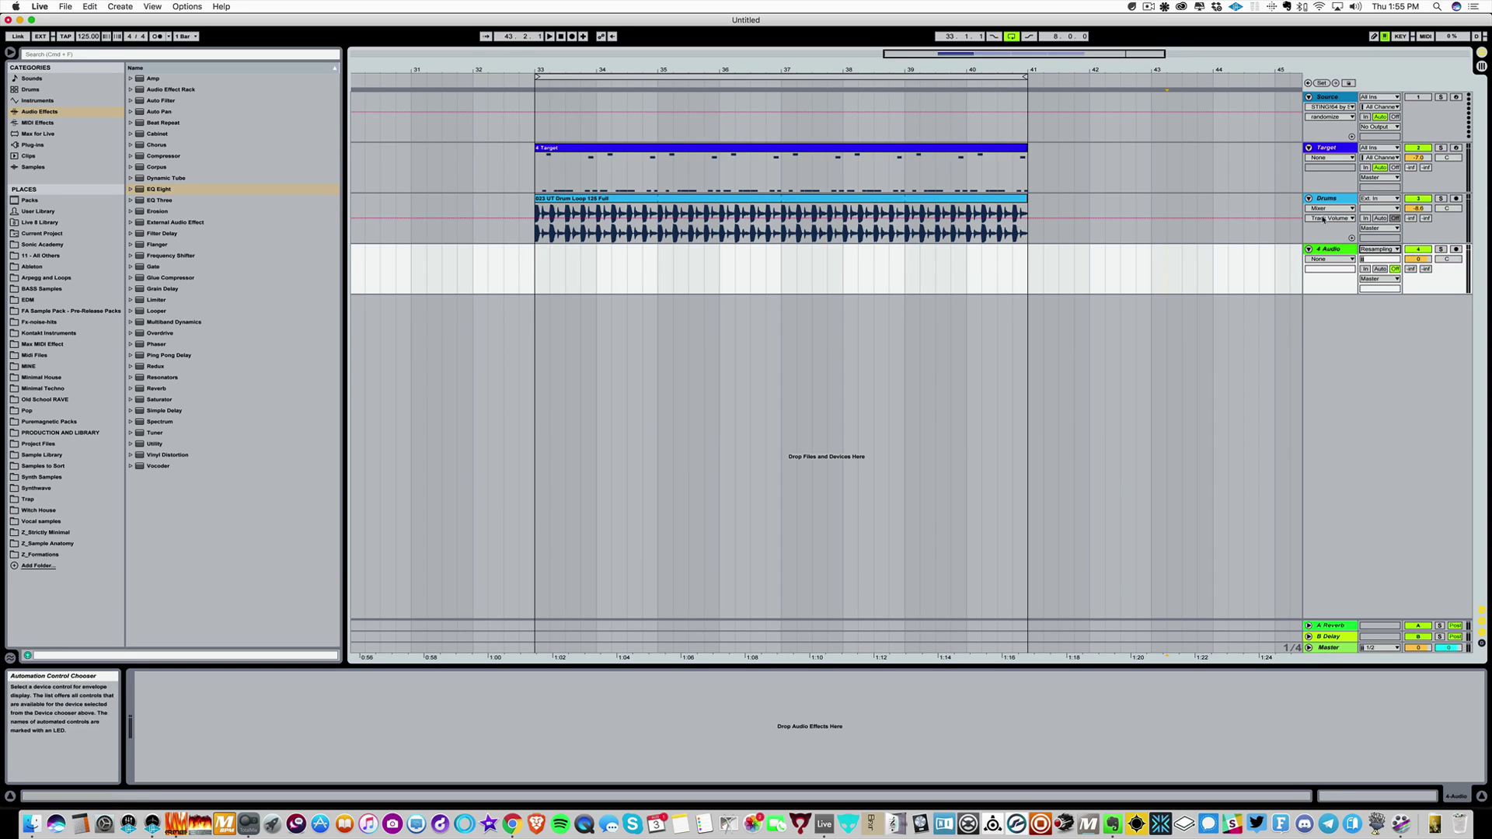
left_click(1456, 250)
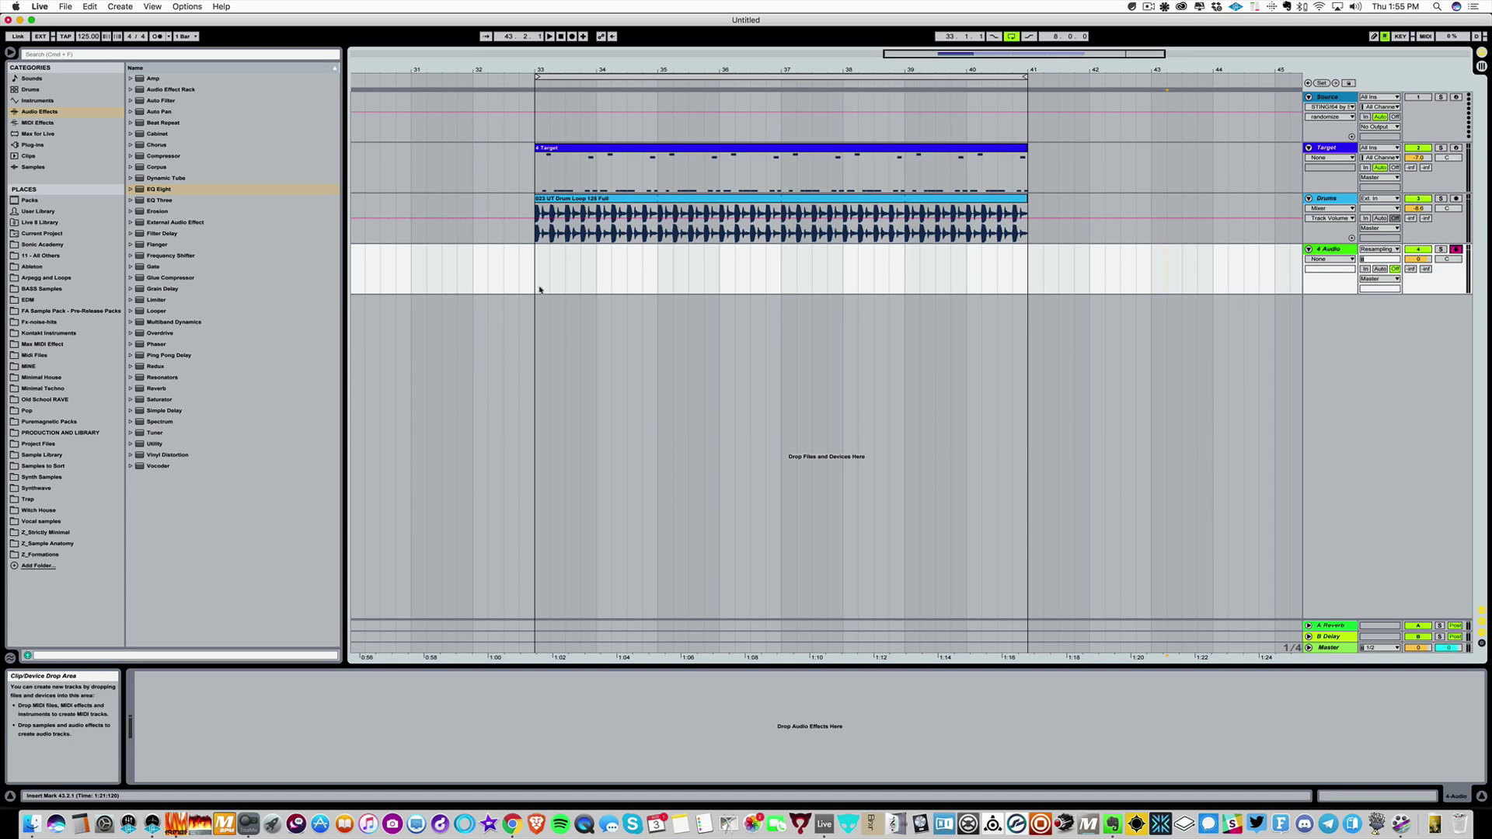
Record a trial take onto 4 Audio from bar 33, then solo the track and play it back.
left_click(535, 271)
left_click(572, 37)
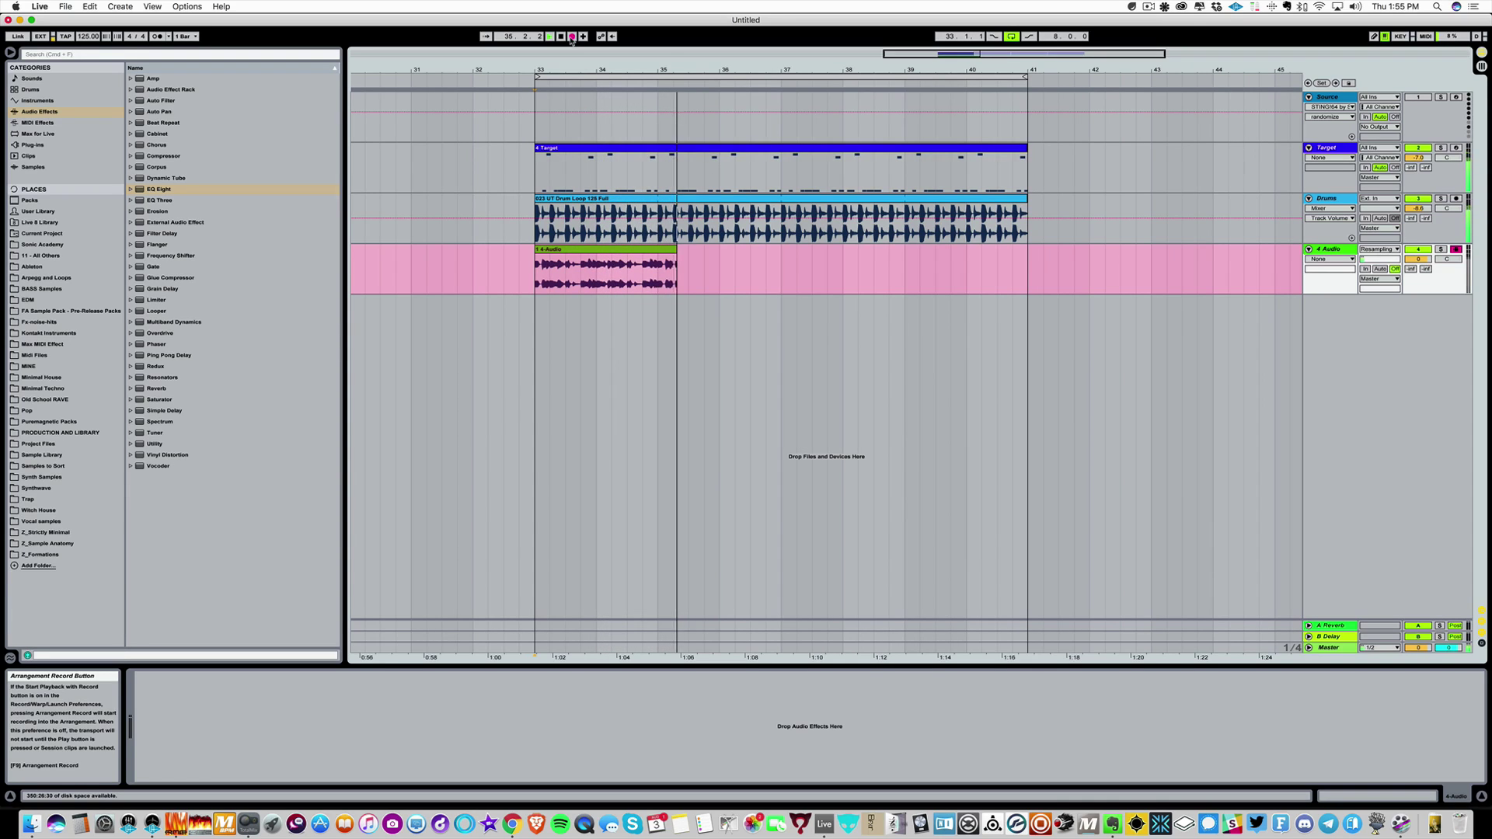
left_click(572, 37)
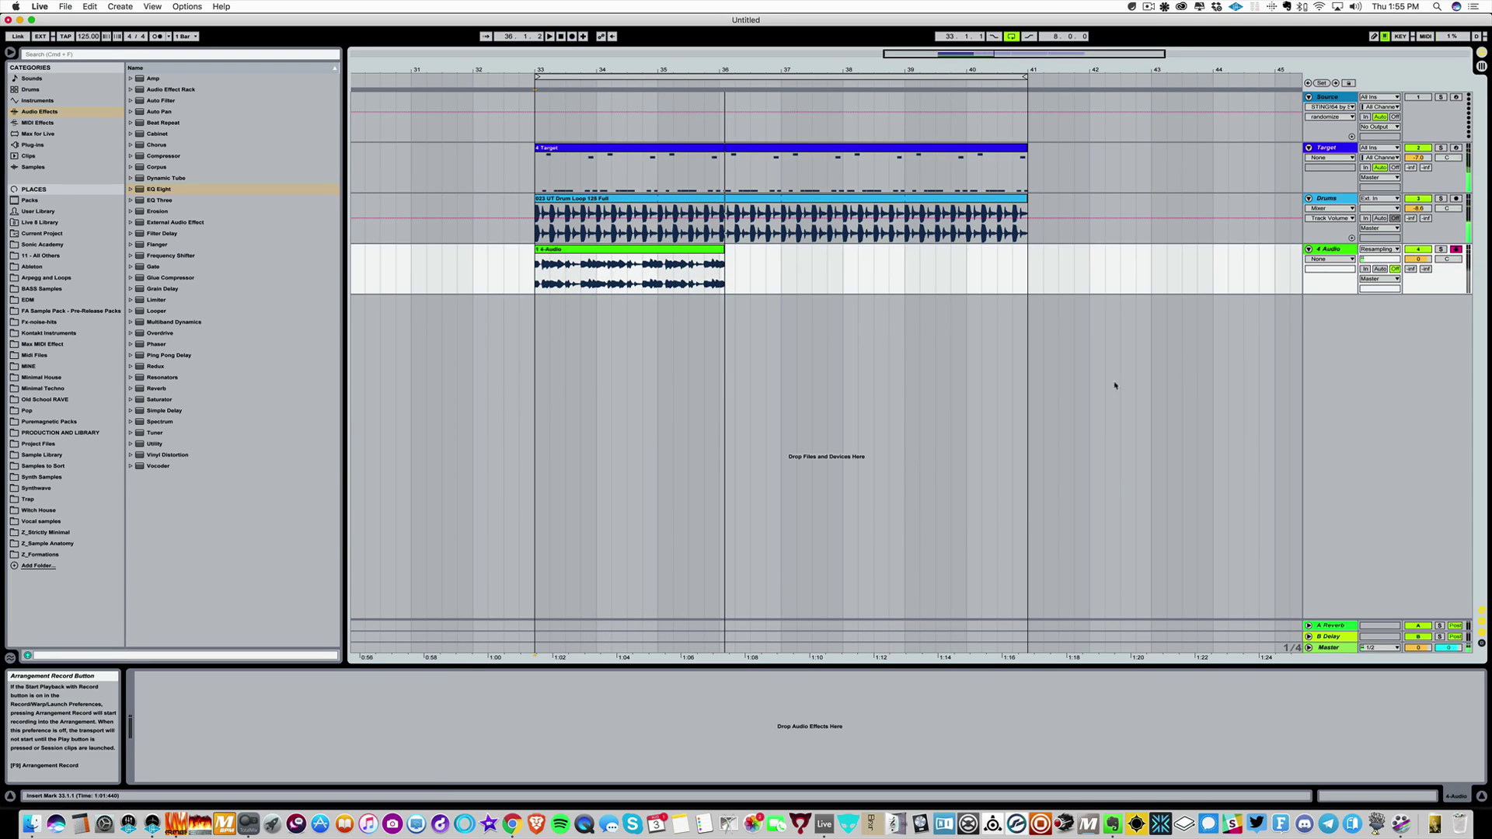
left_click(1440, 250)
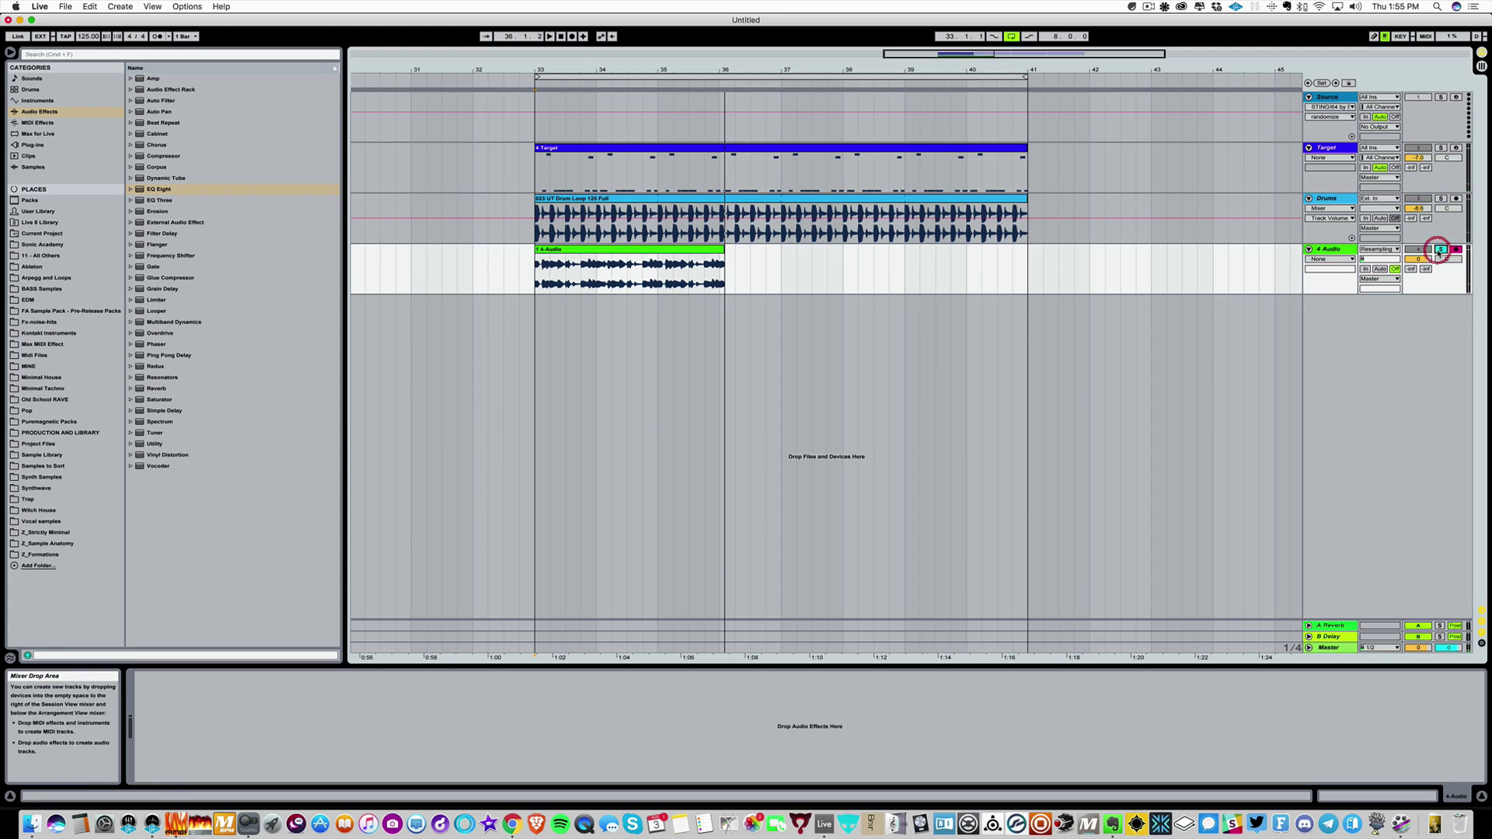
left_click(684, 251)
key("space")
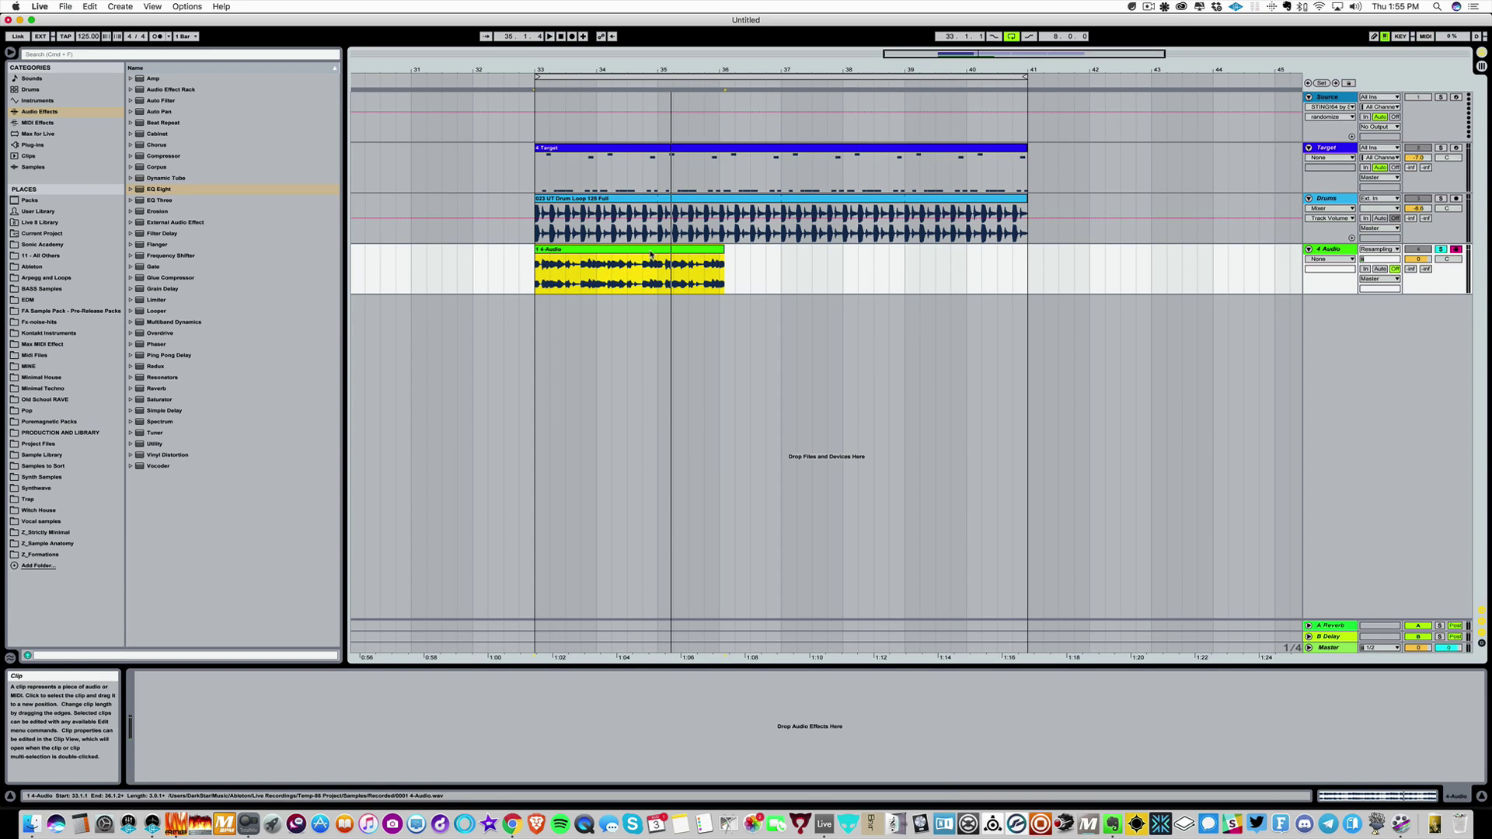
left_click(810, 270)
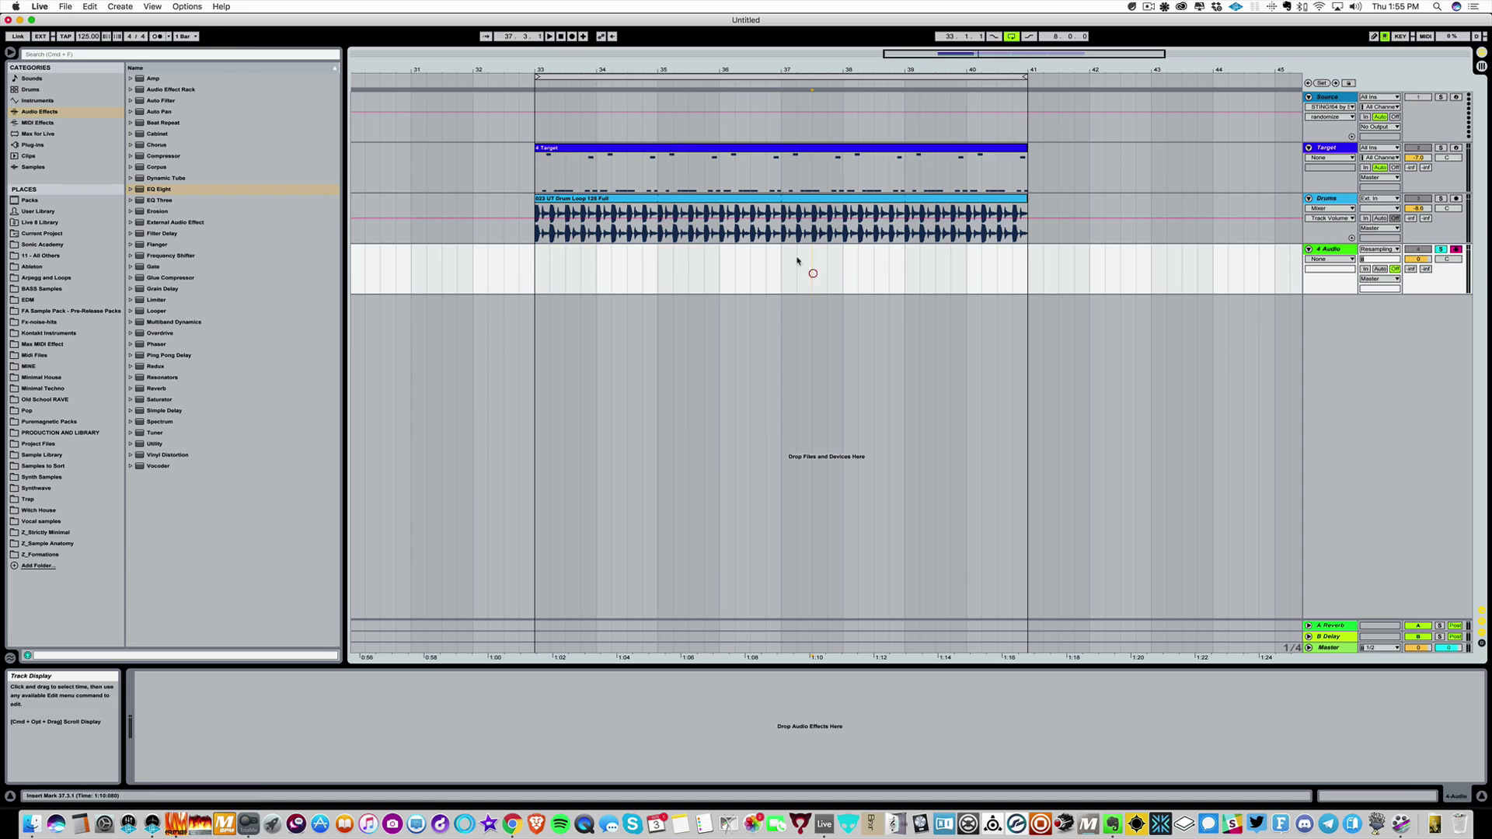
Solo Target and record it onto 4 Audio from bar 33 to about bar 37.
left_click(884, 149)
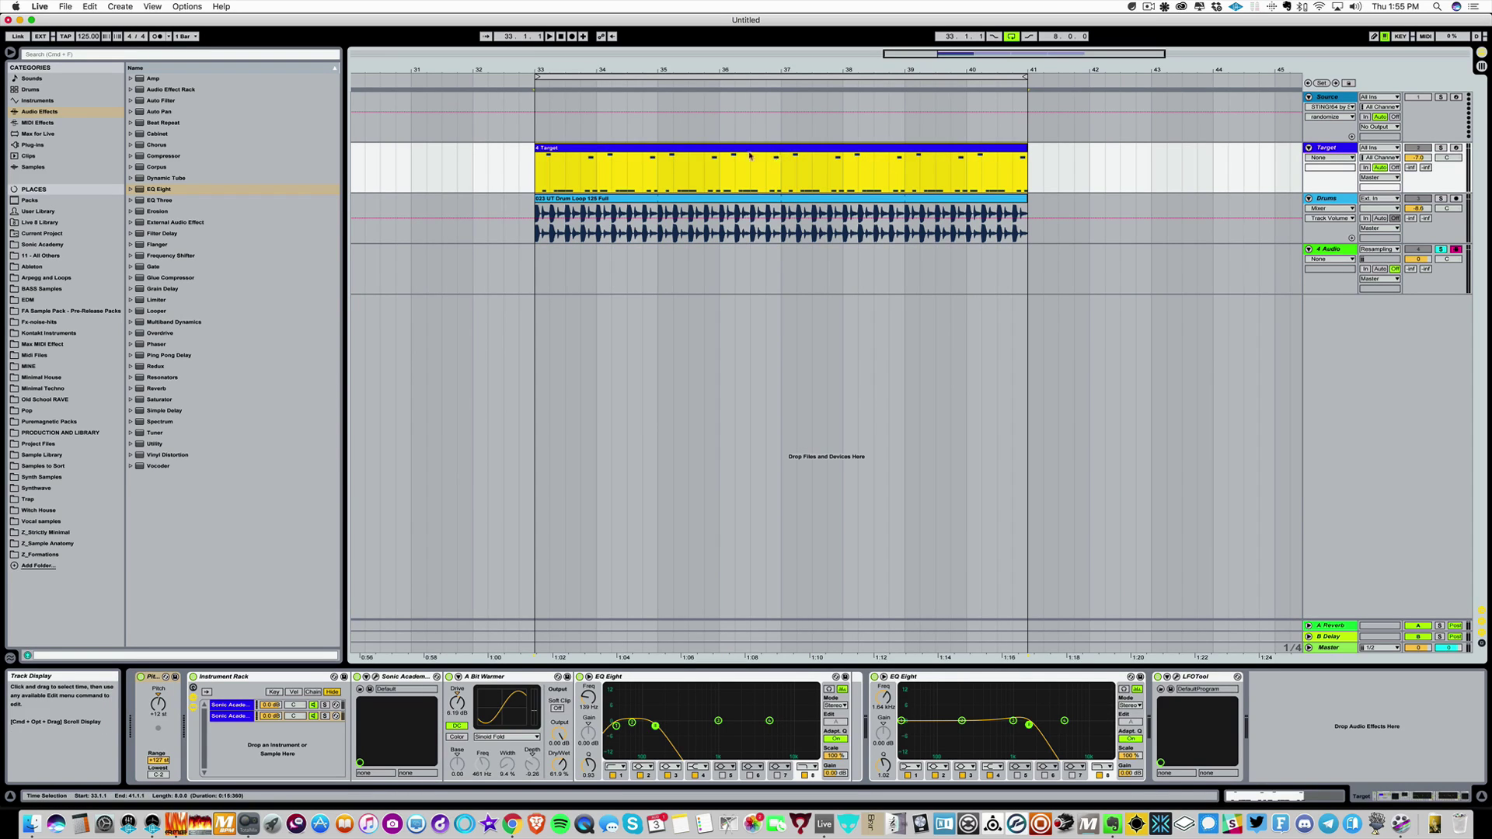
left_click(1441, 148)
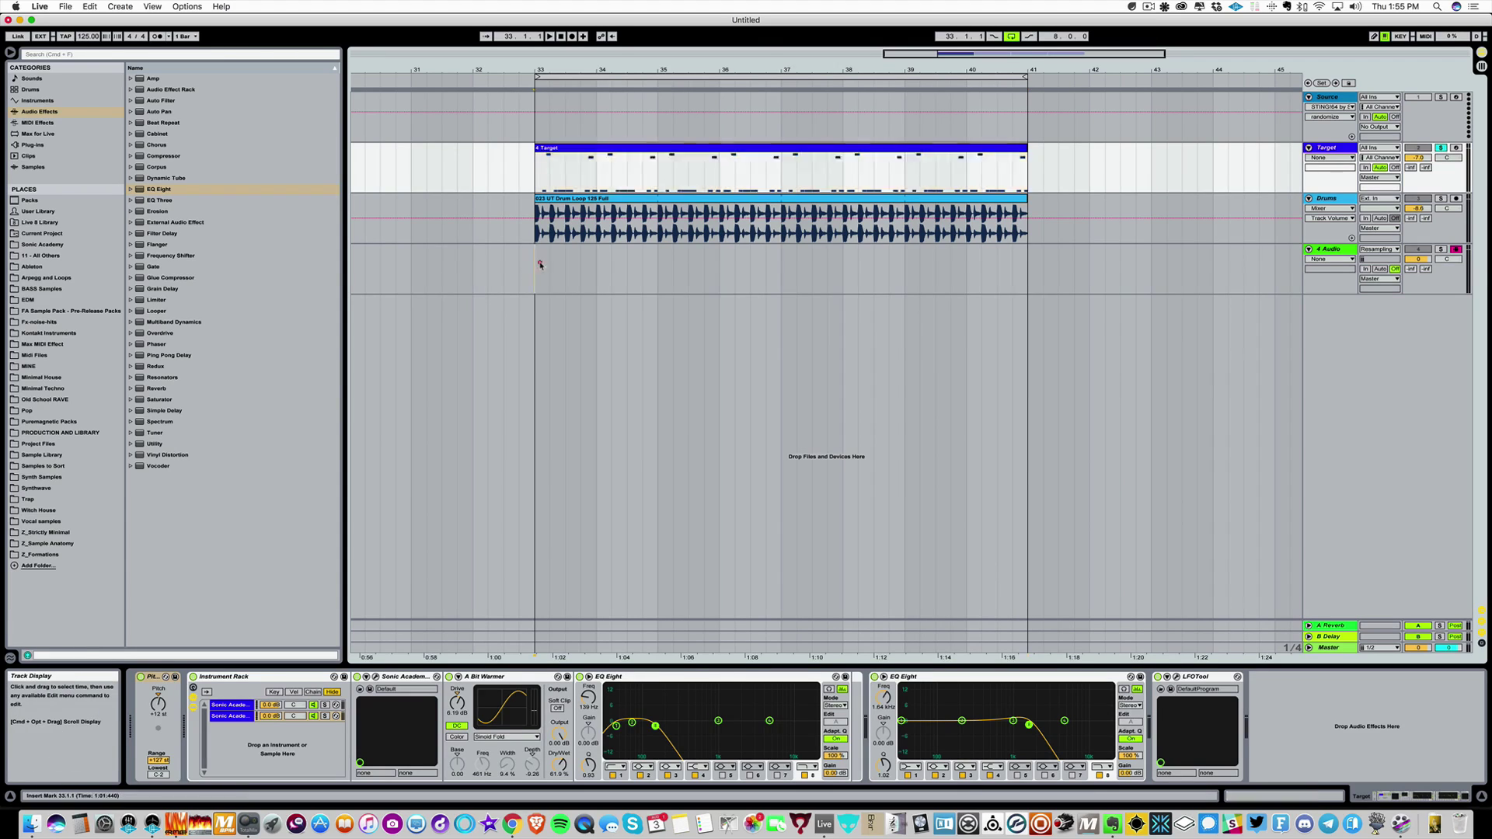
left_click(539, 265)
left_click(572, 36)
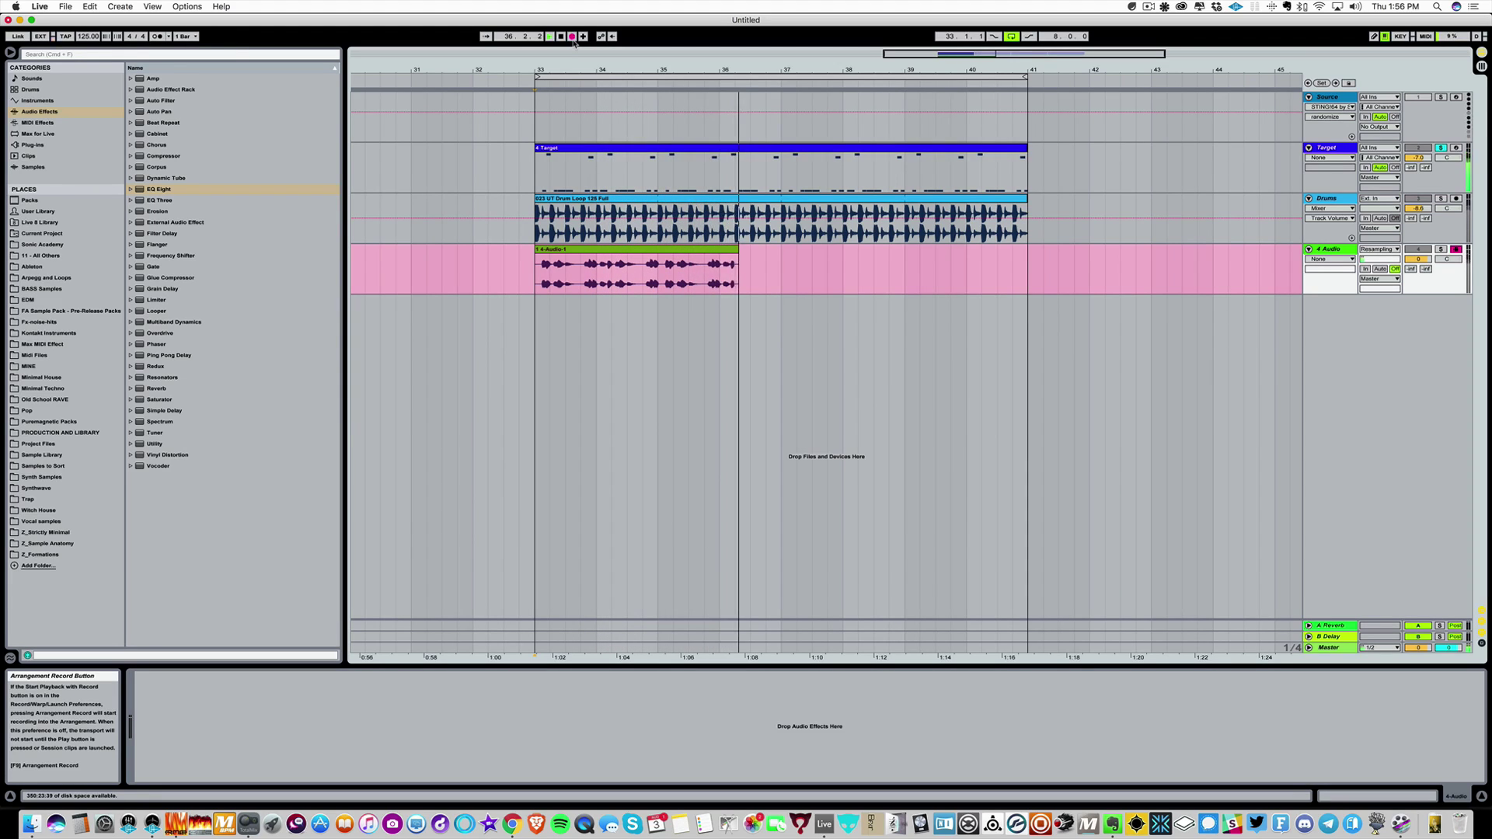
key("space")
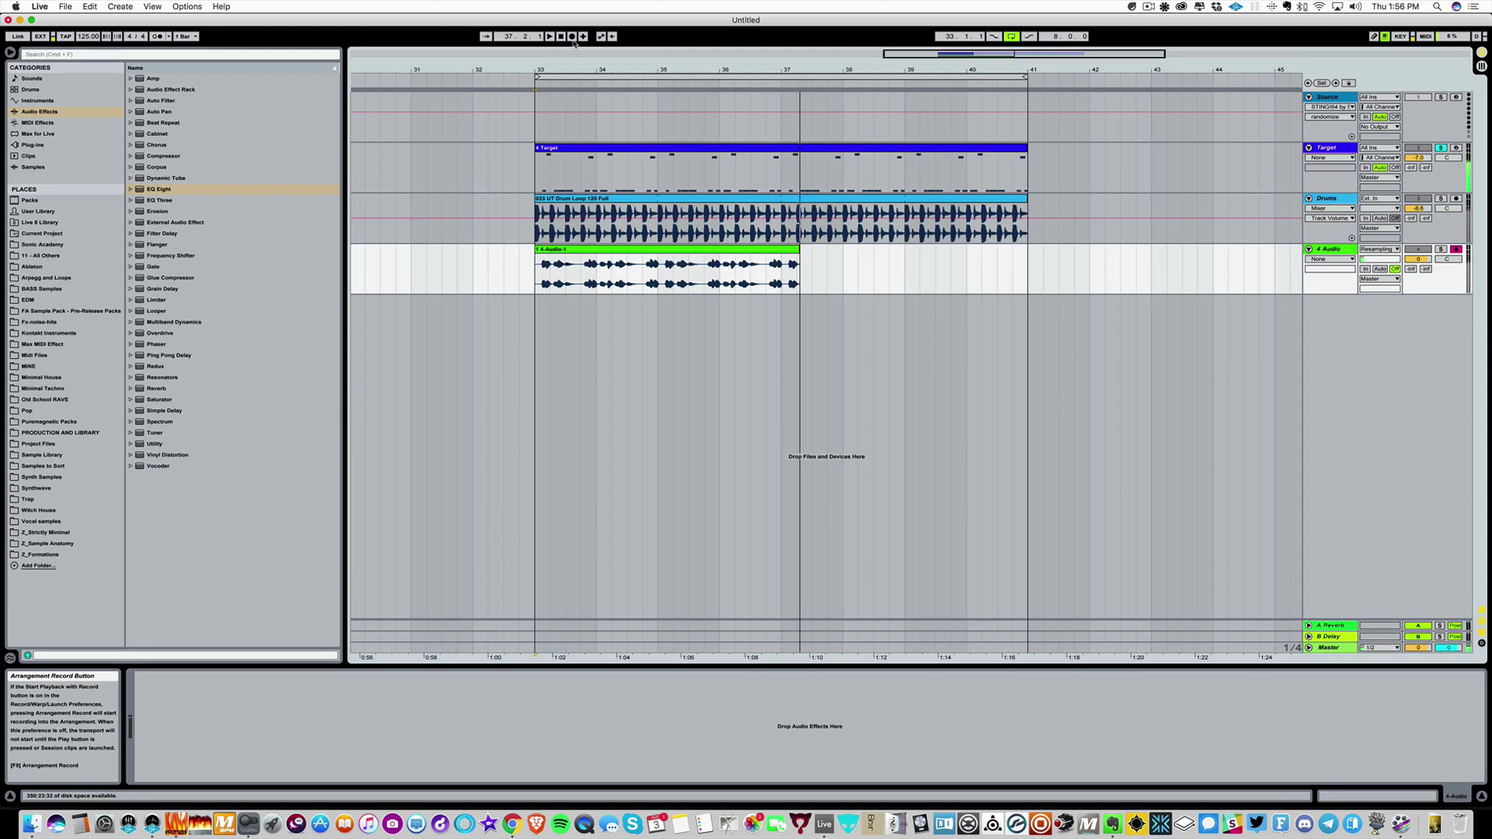
Drag Virus TI Snow from the browser's Plug-ins list into a new track below the others.
left_click(33, 144)
left_click(142, 136)
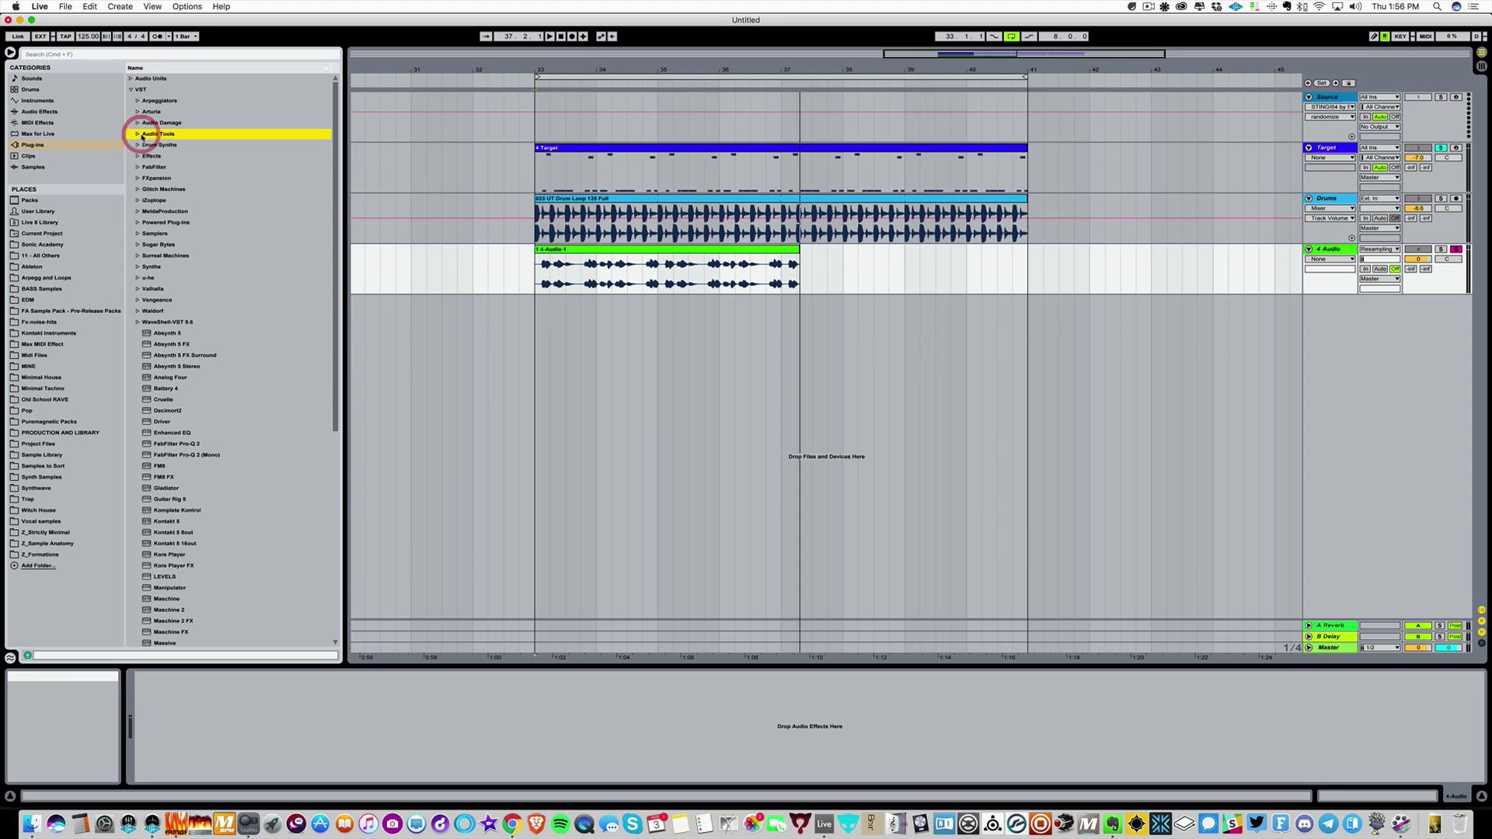
scroll(184, 231, "down", 10)
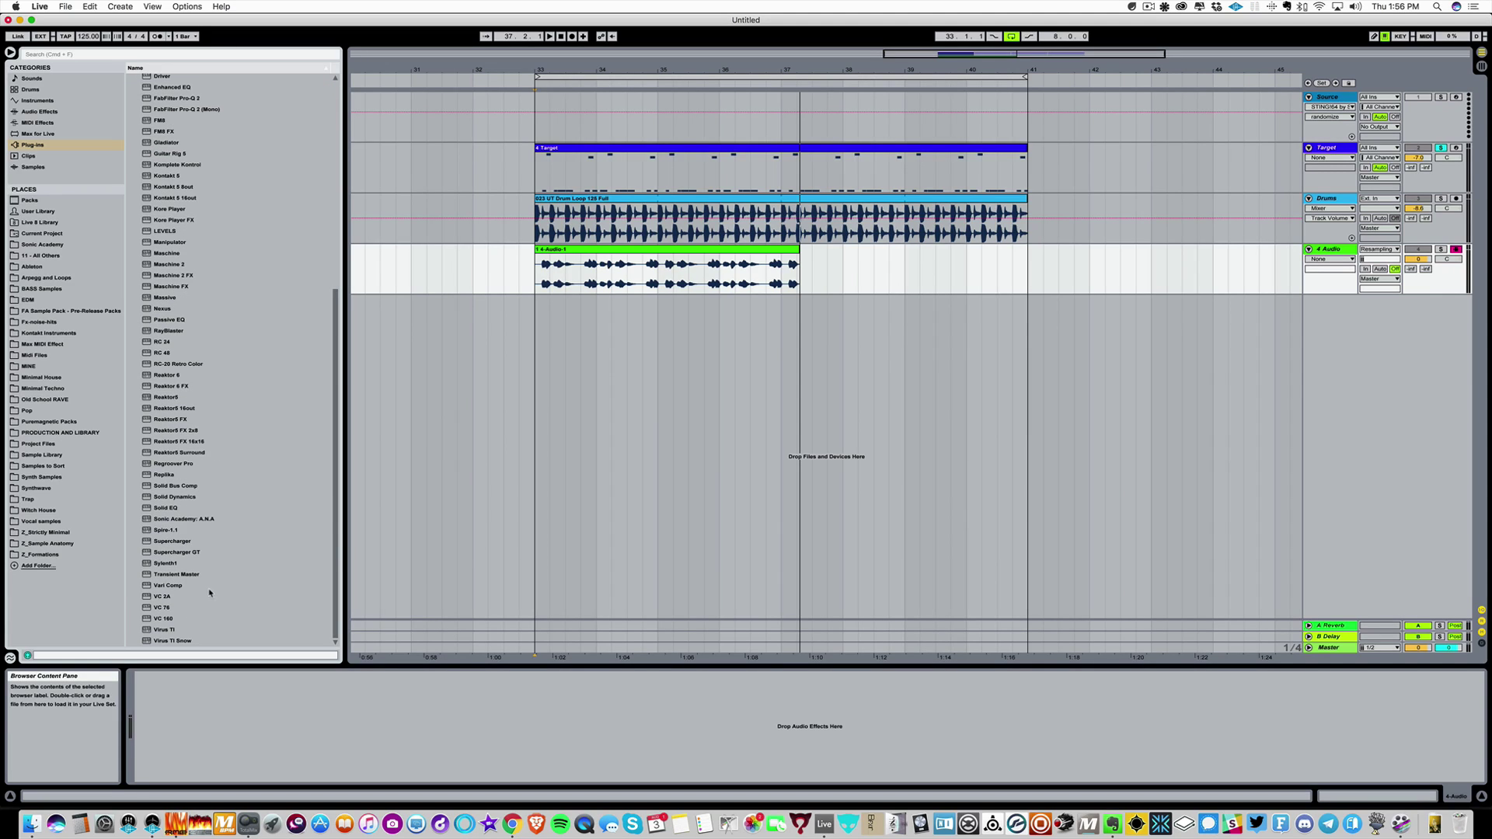
left_click_drag(188, 642, 710, 428)
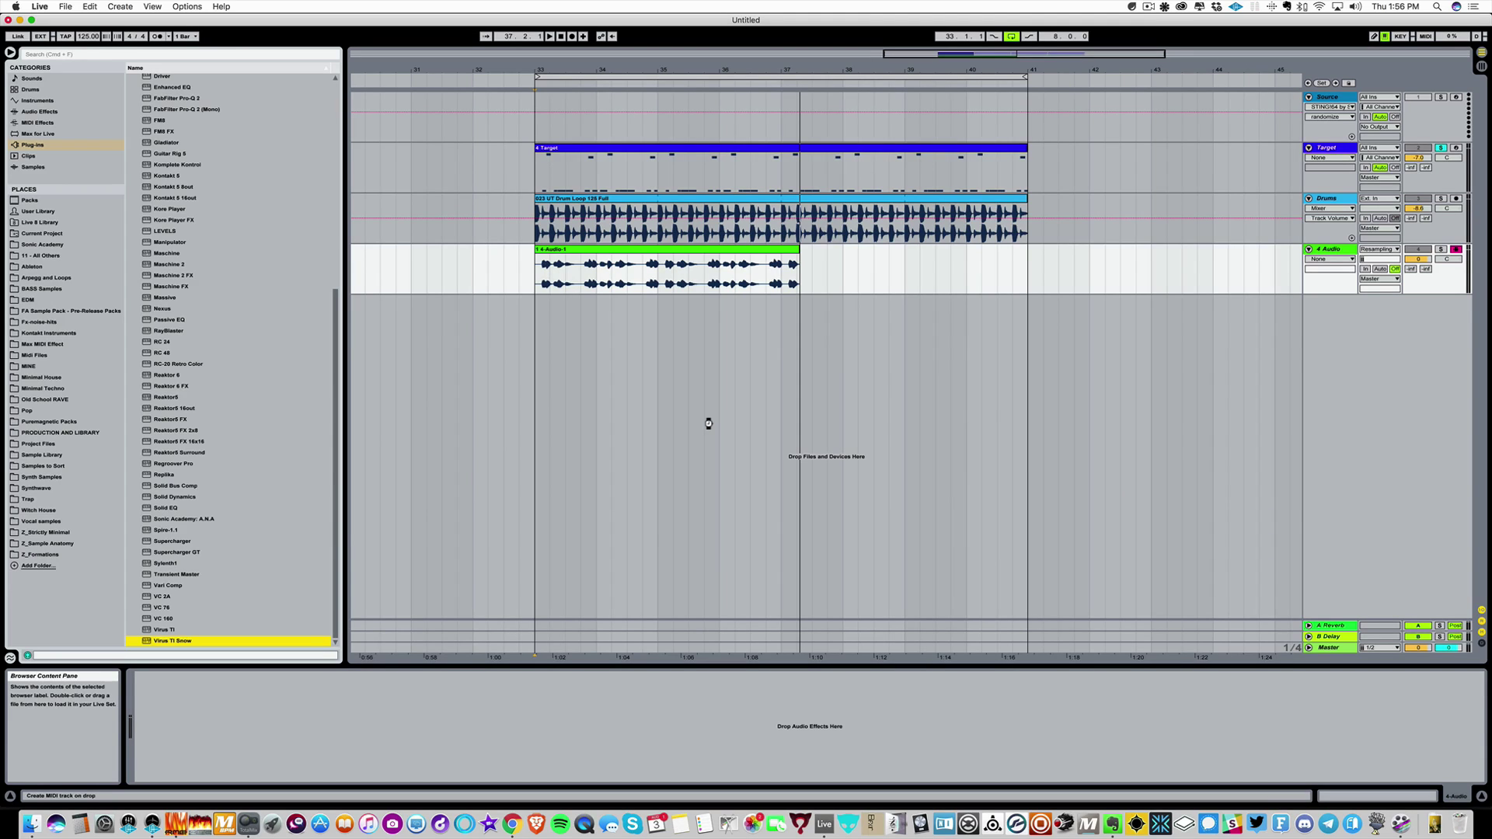
left_click_drag(708, 423, 706, 426)
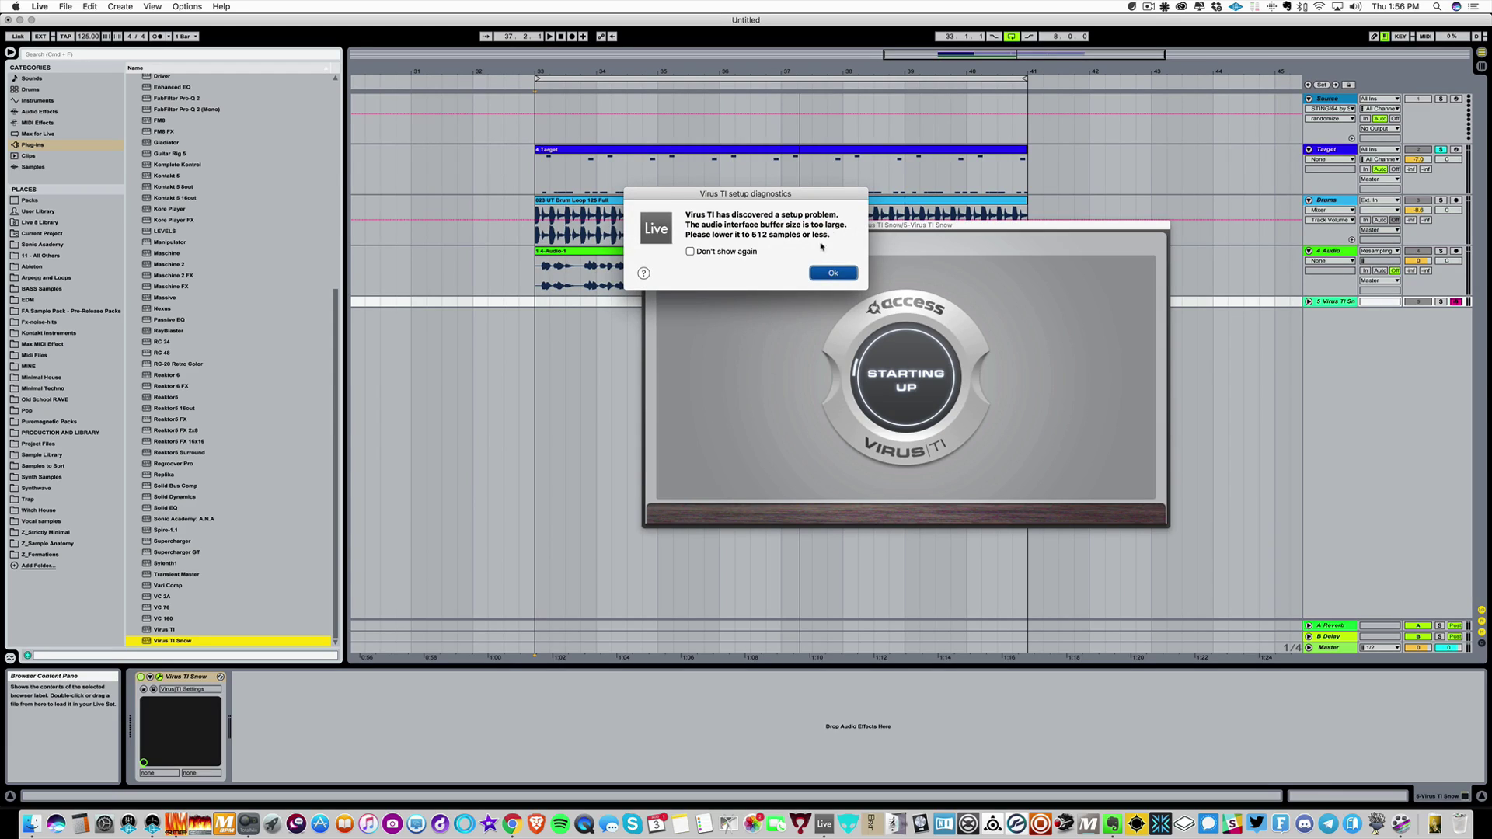
Dismiss the diagnostics warning and set the audio buffer size to 512 Samples in Preferences.
left_click(824, 273)
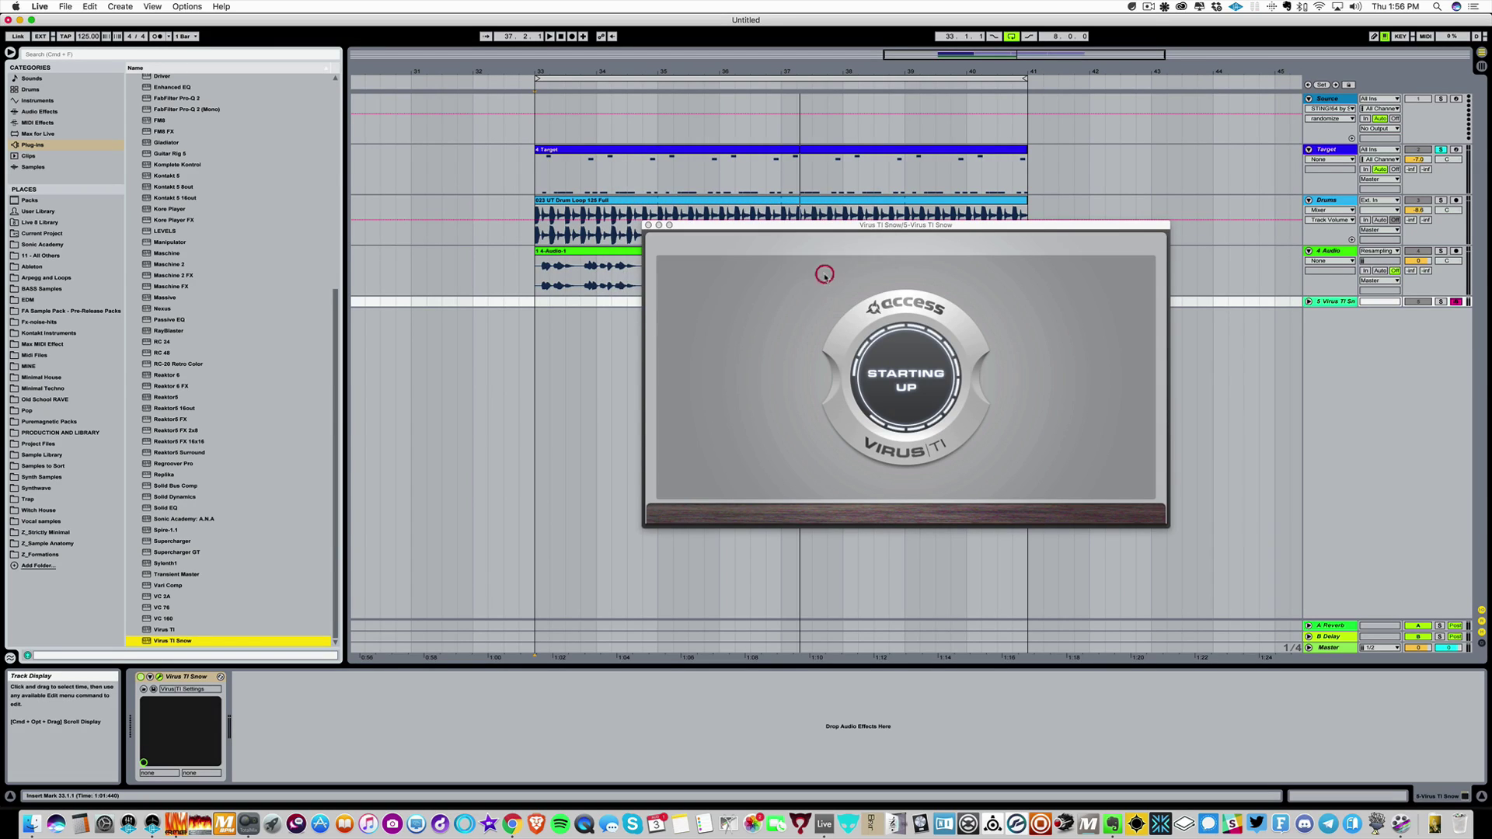
left_click(1309, 302)
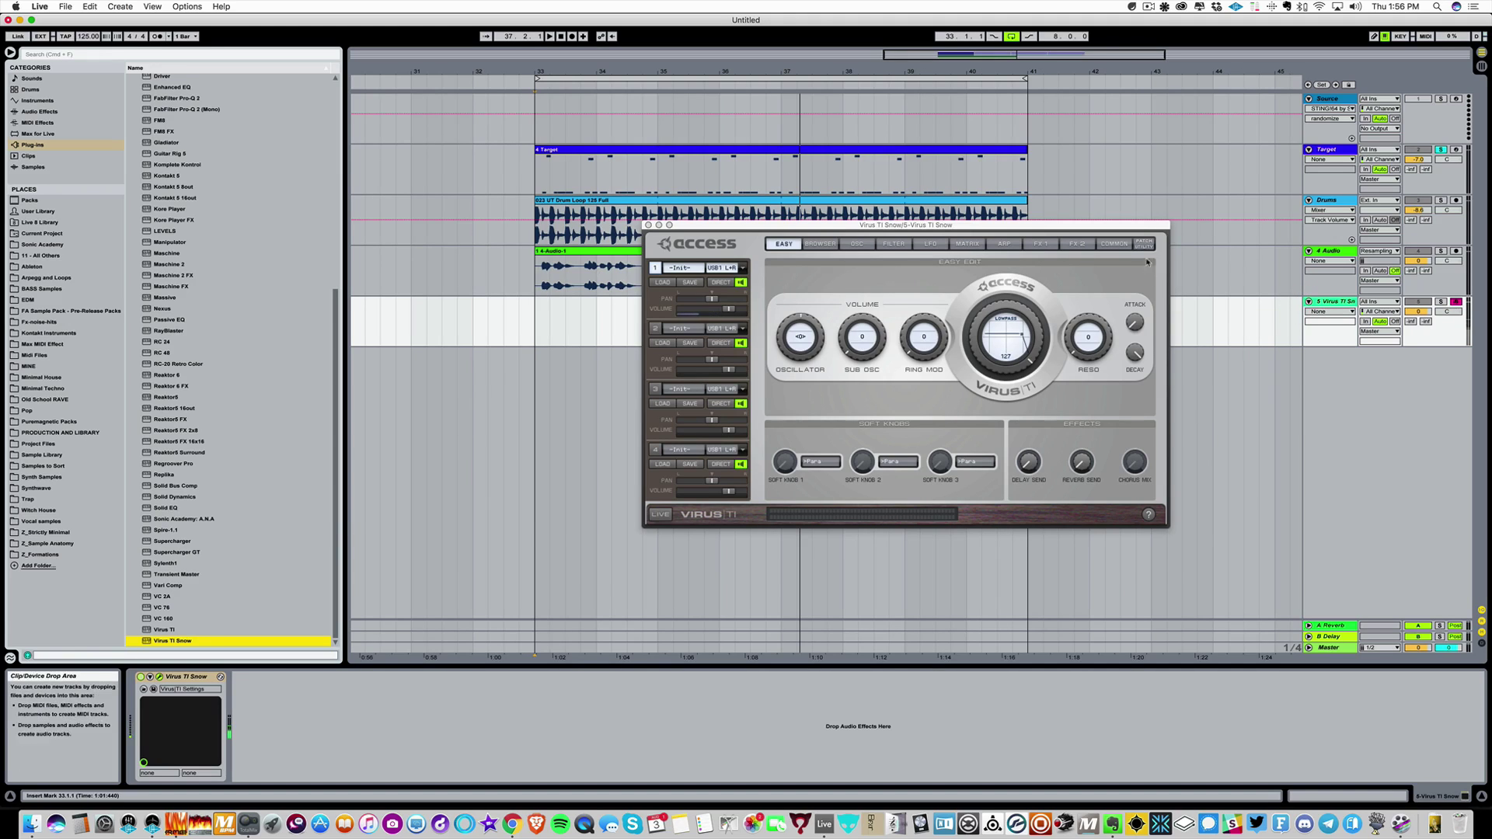
left_click_drag(1138, 226, 1096, 222)
left_click(1059, 405)
key("super+comma")
left_click(1042, 360)
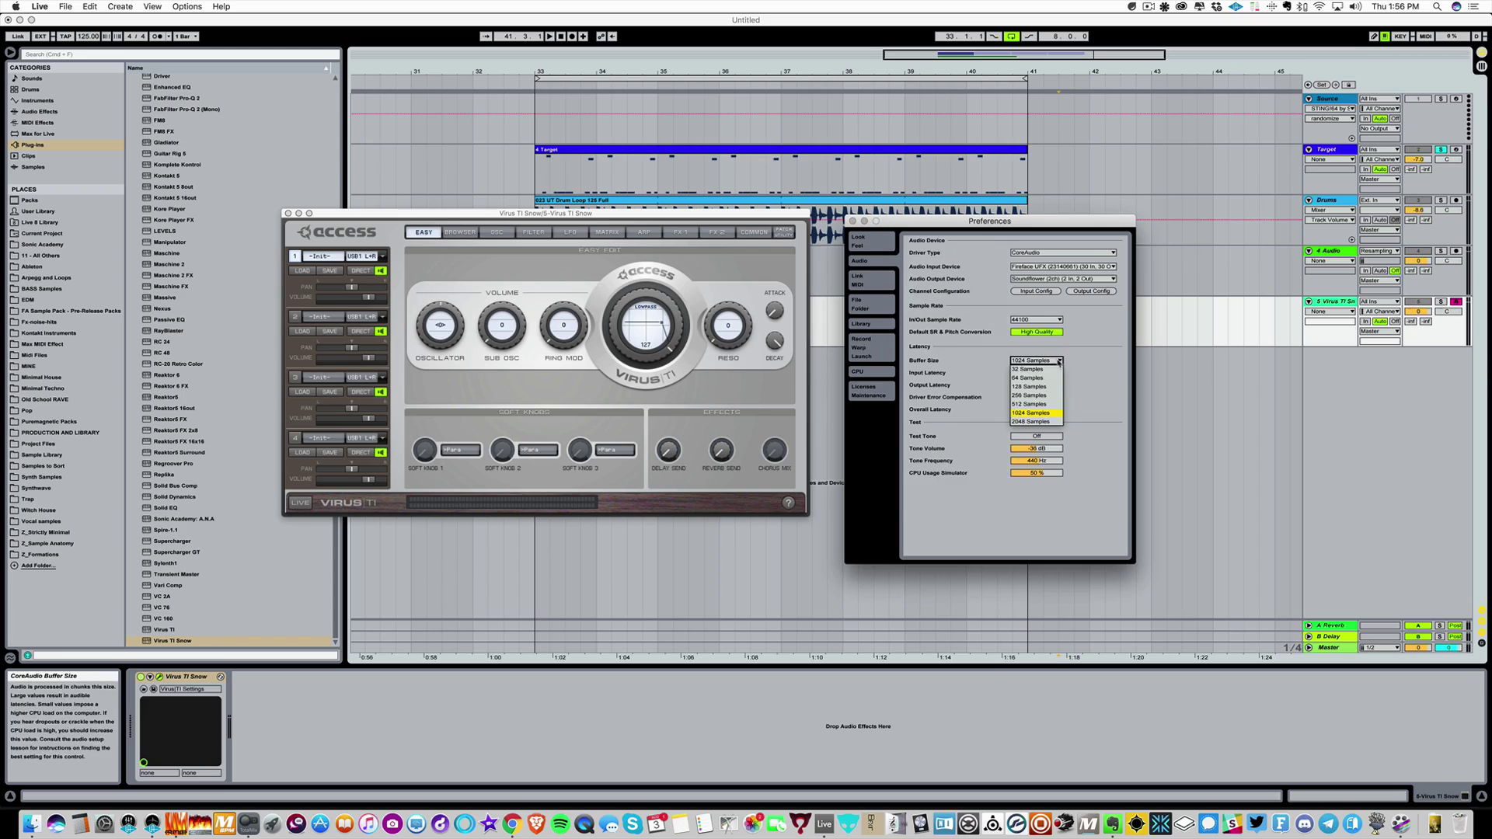
left_click(1036, 404)
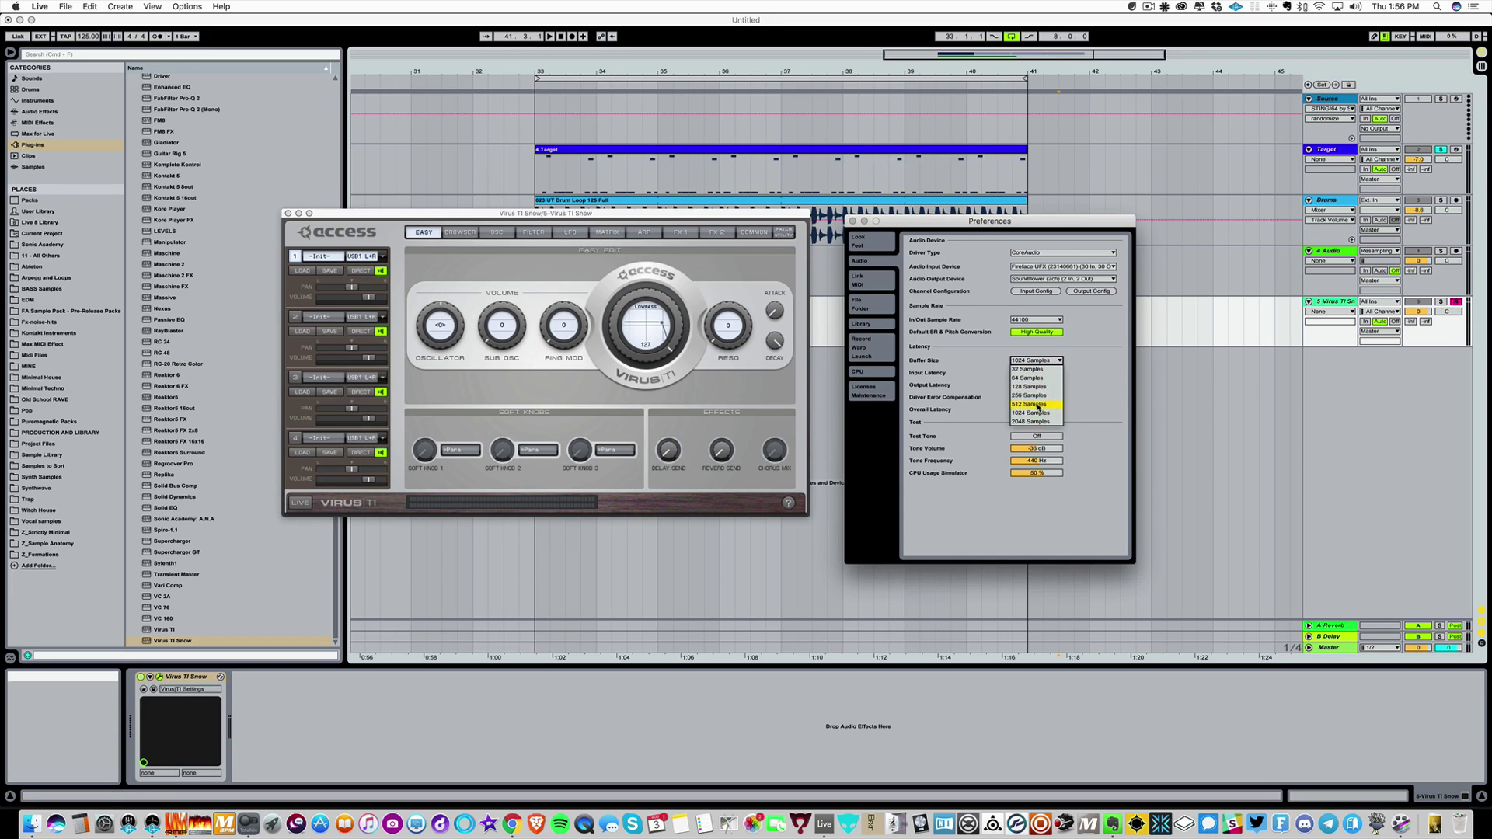
left_click(853, 221)
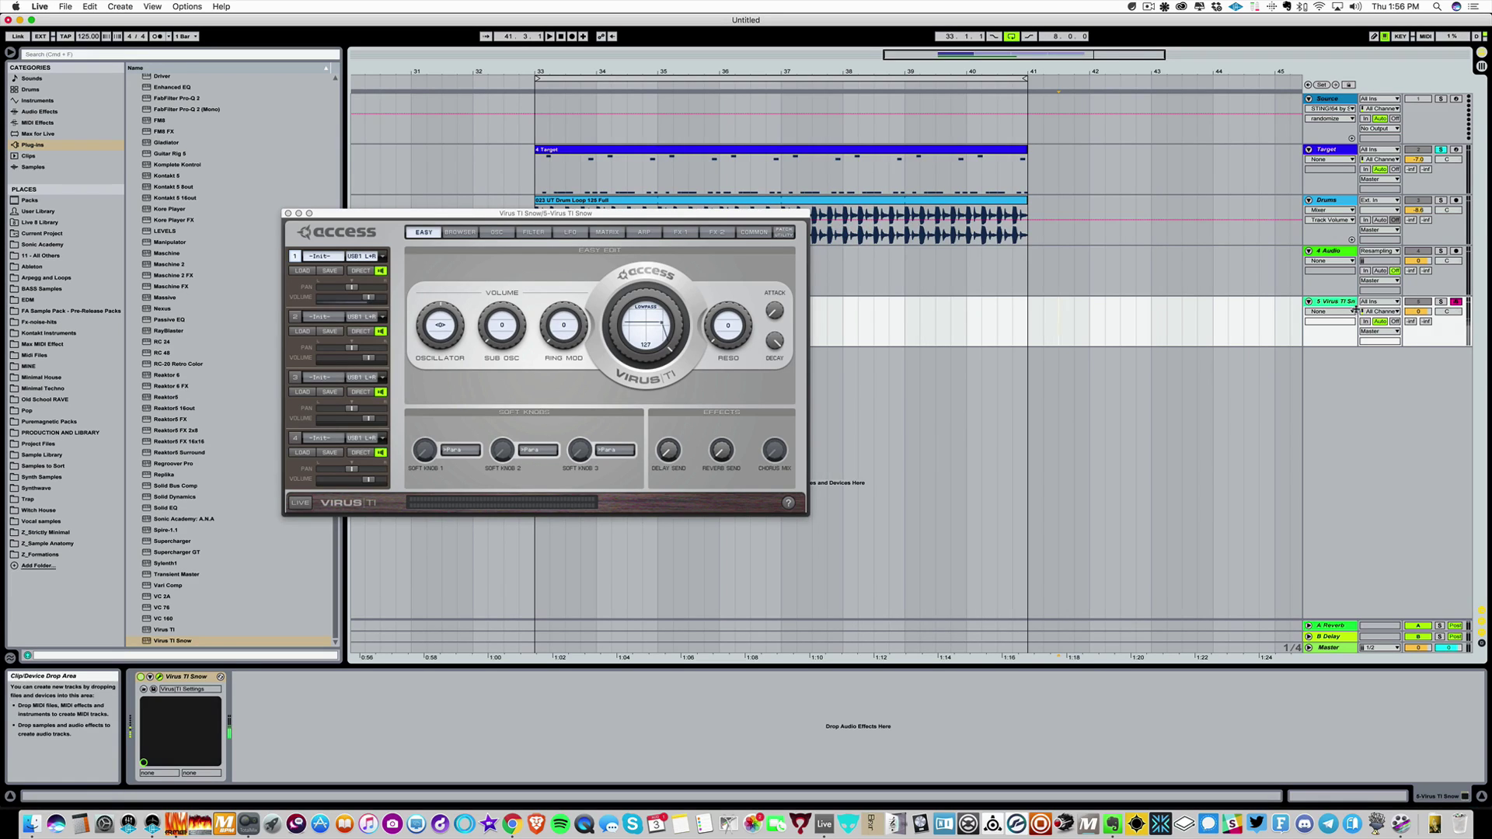
Solo and record-arm the Virus TI Snow track, moving its editor window aside.
left_click(1441, 302)
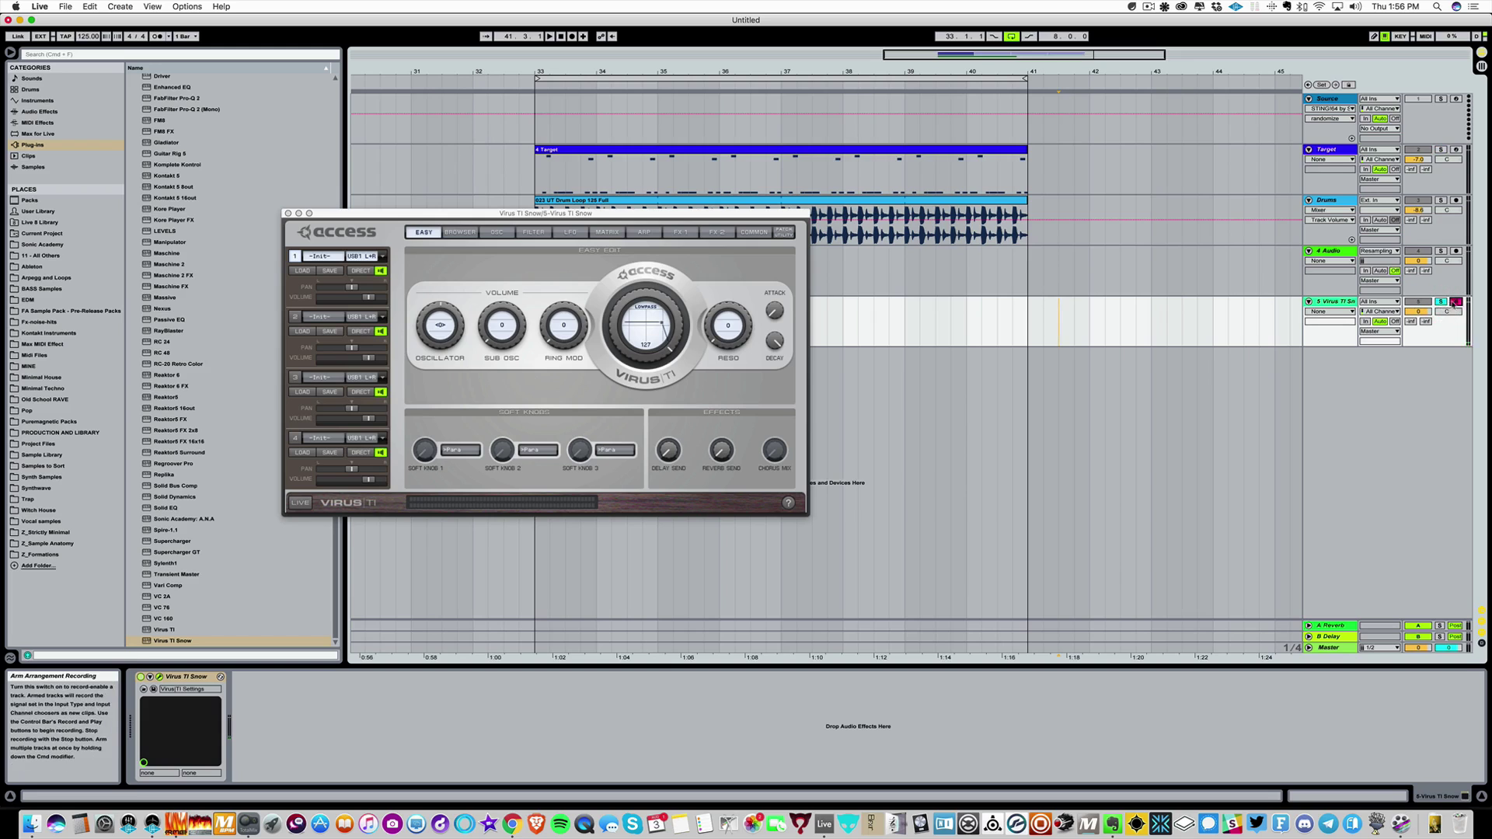
left_click(1456, 301)
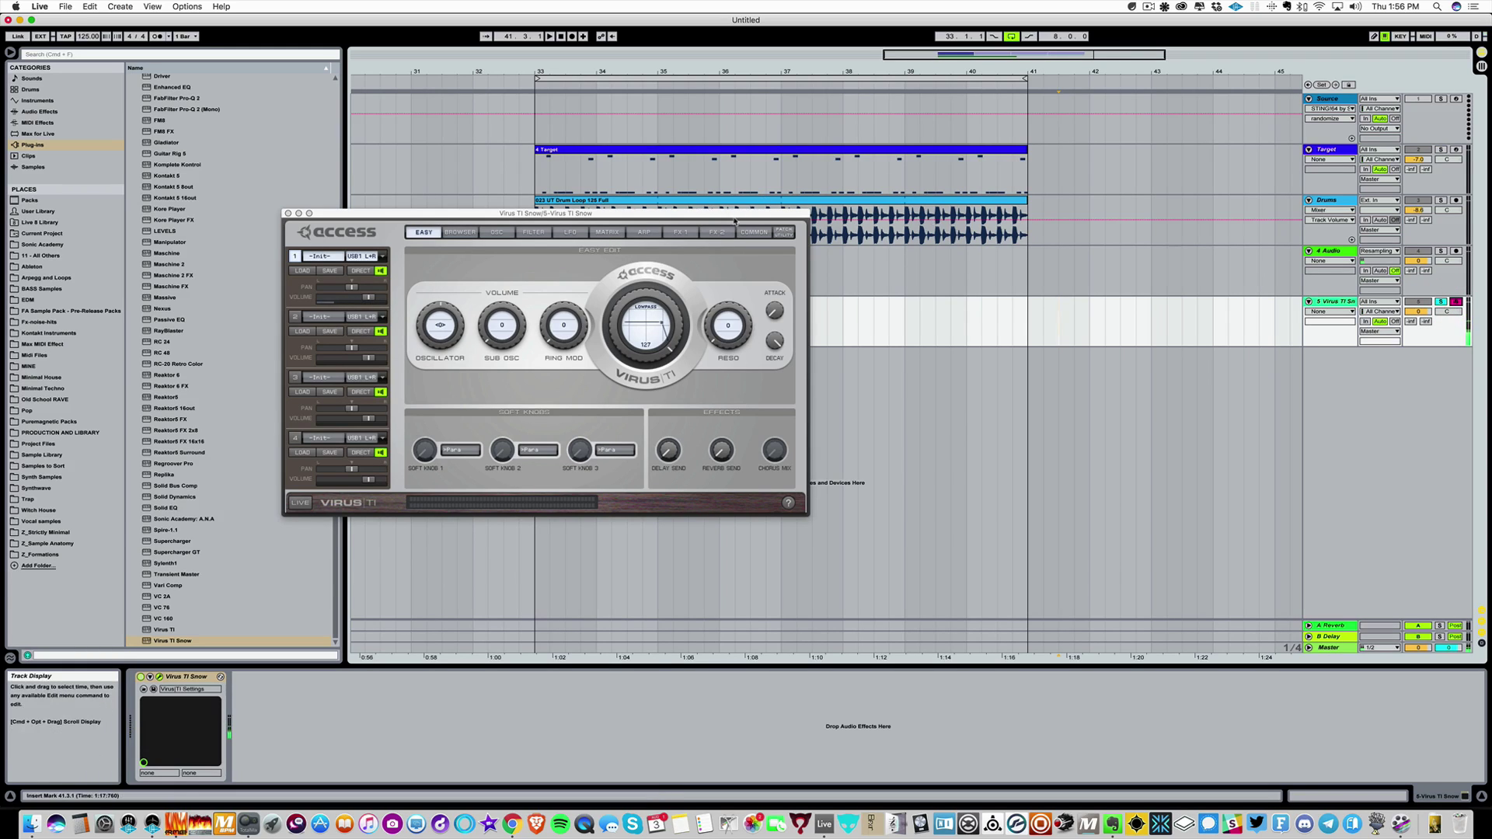
left_click_drag(734, 221, 447, 172)
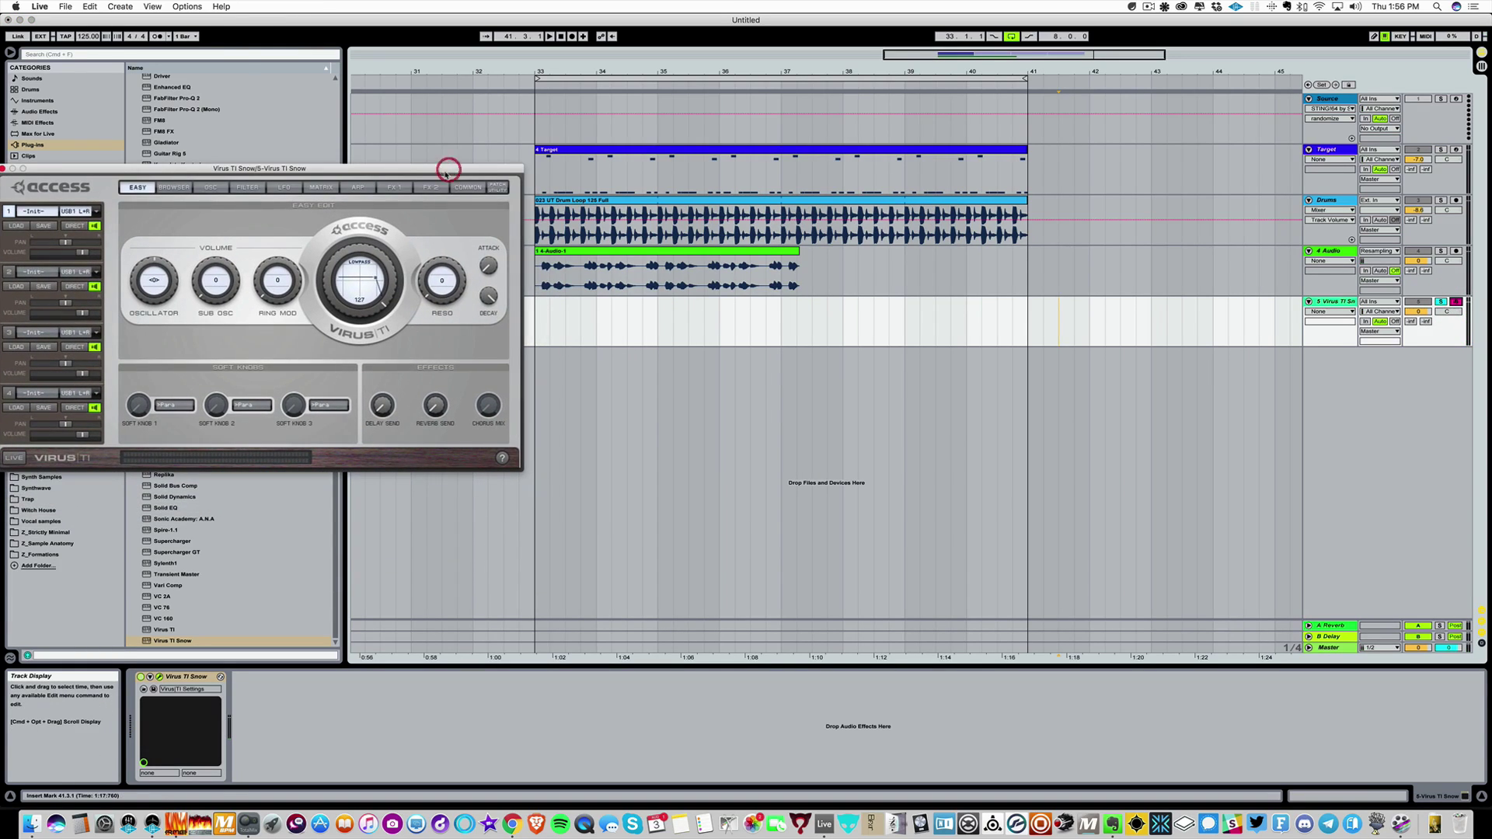
Copy the Target MIDI clip onto the Virus TI Snow track and play the arrangement.
left_click(582, 148)
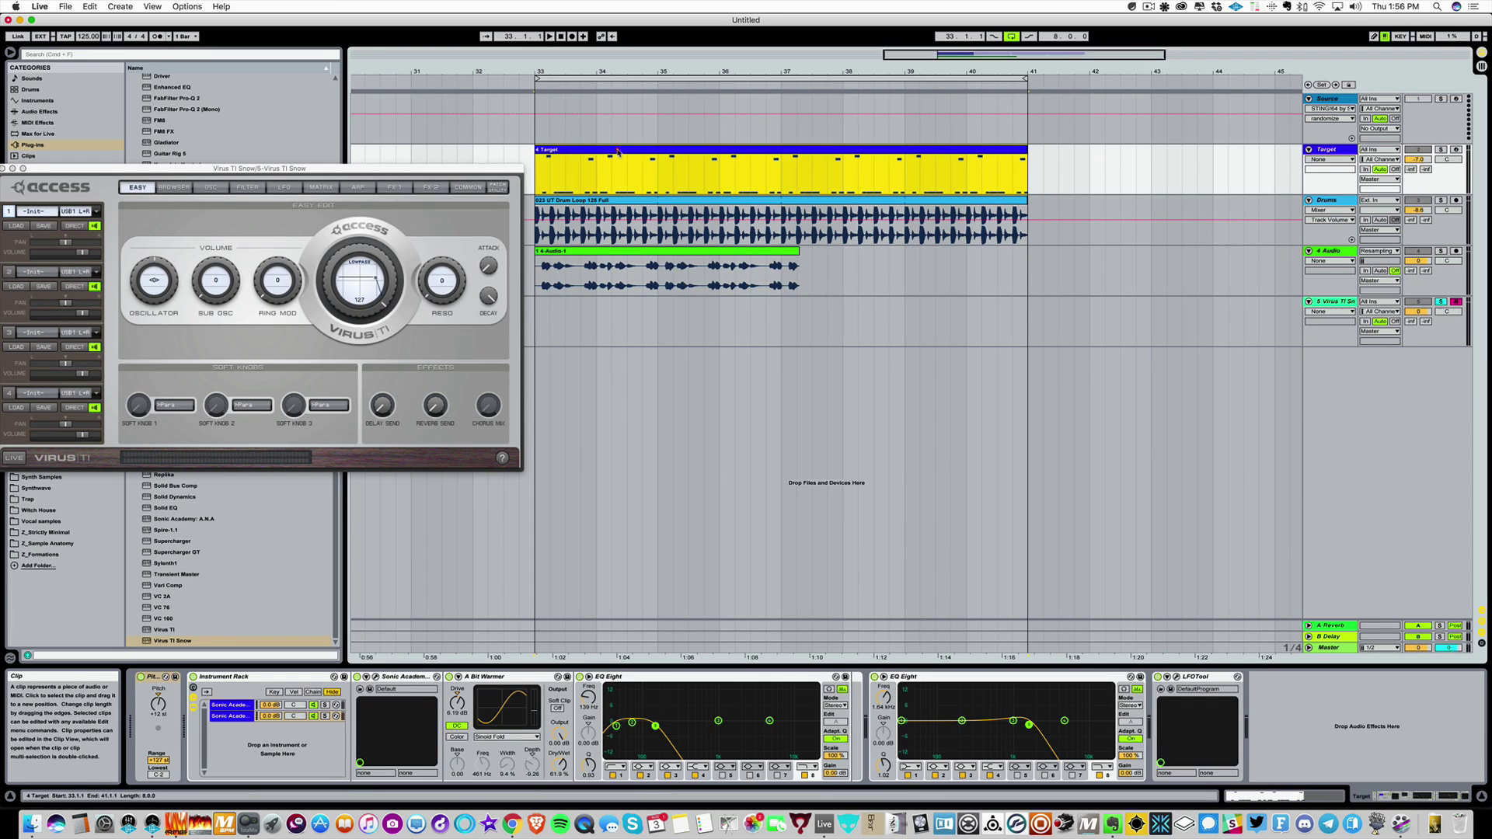
left_click_drag(618, 171, 619, 325)
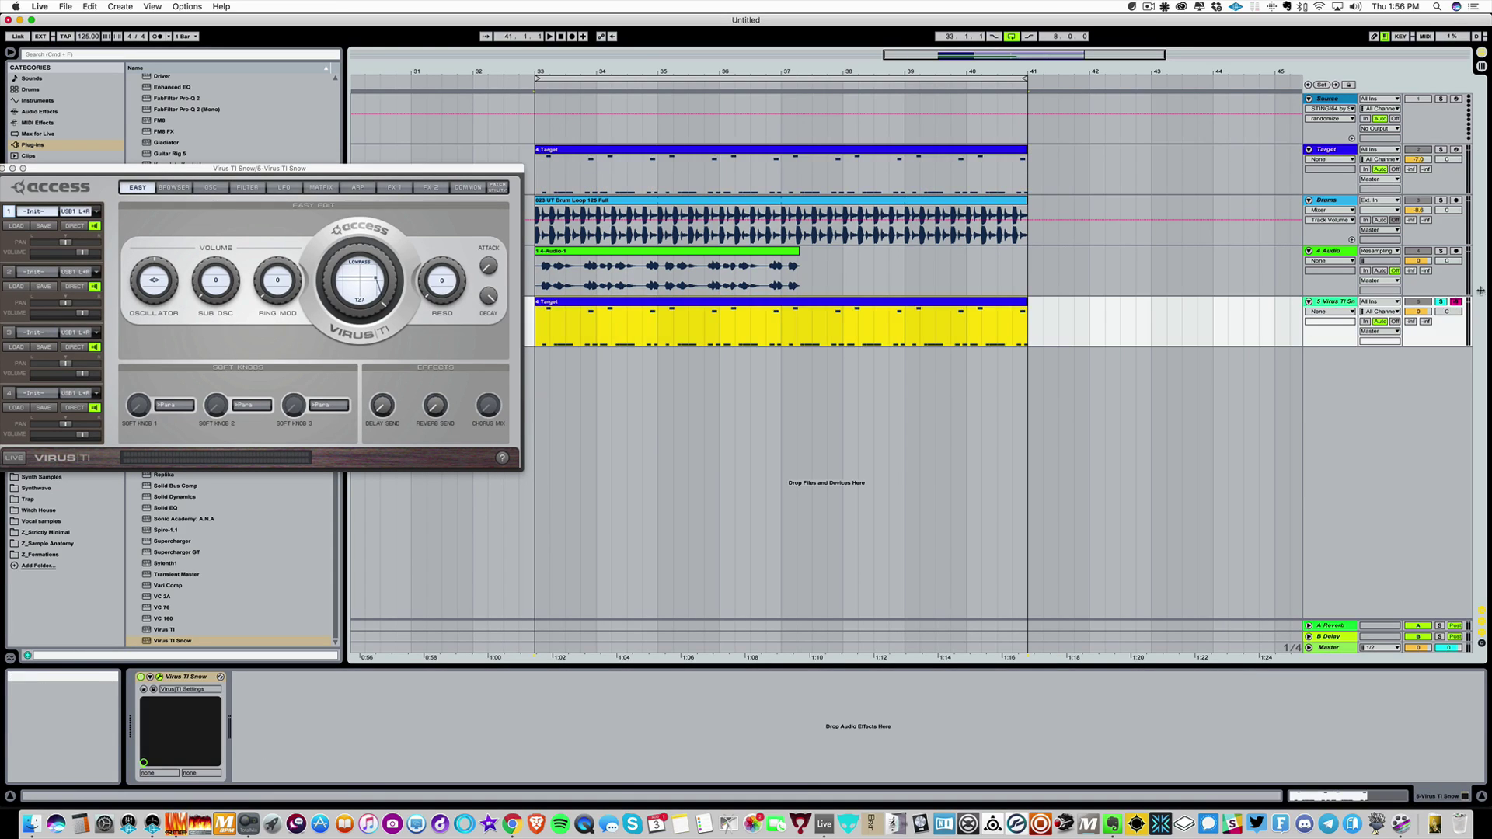
left_click(1441, 303)
key("space")
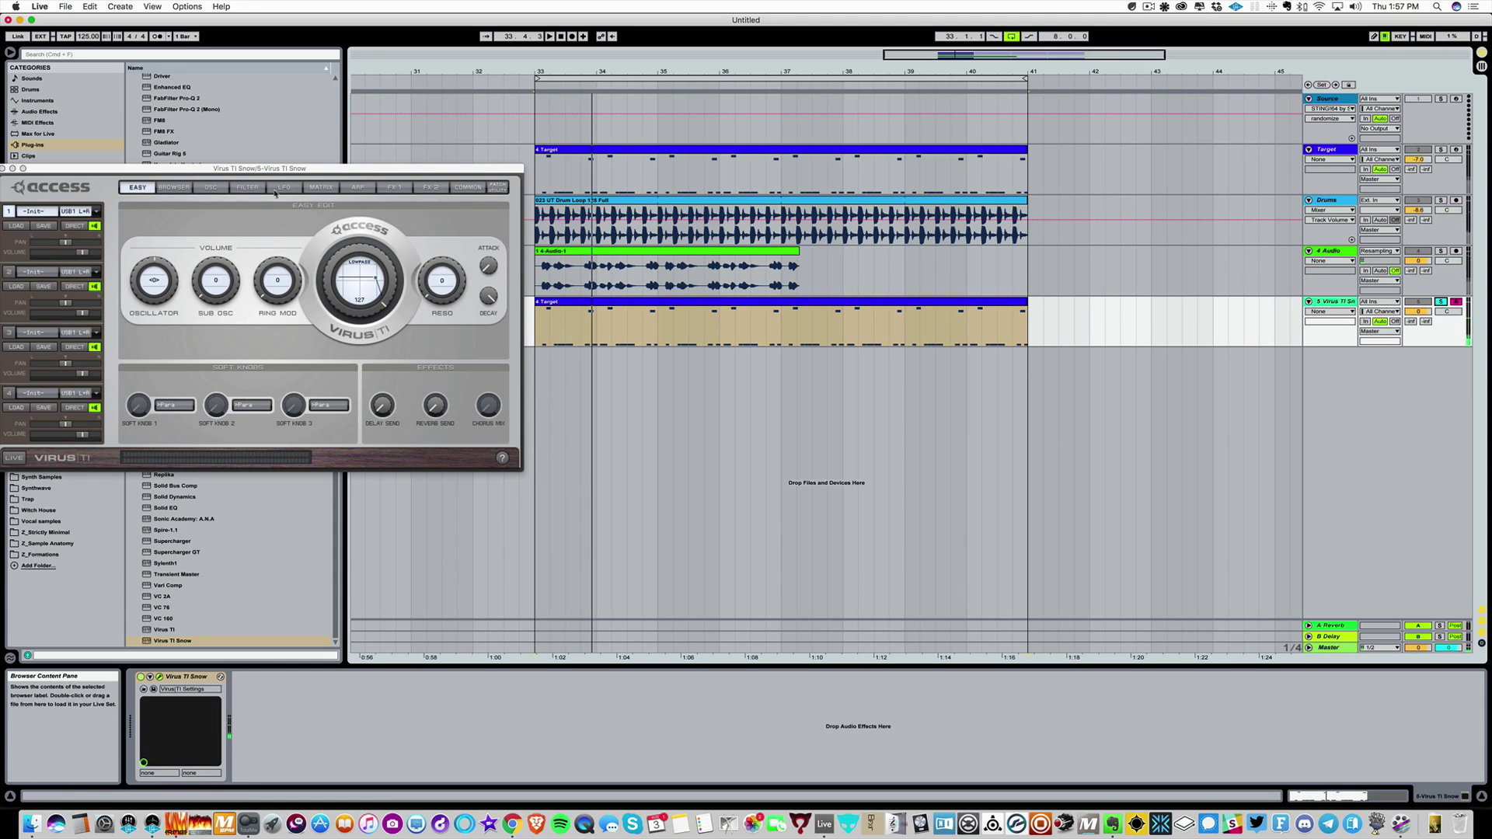
Load the Ananda BS patch from the Virus TI Bass category and audition it.
left_click(173, 187)
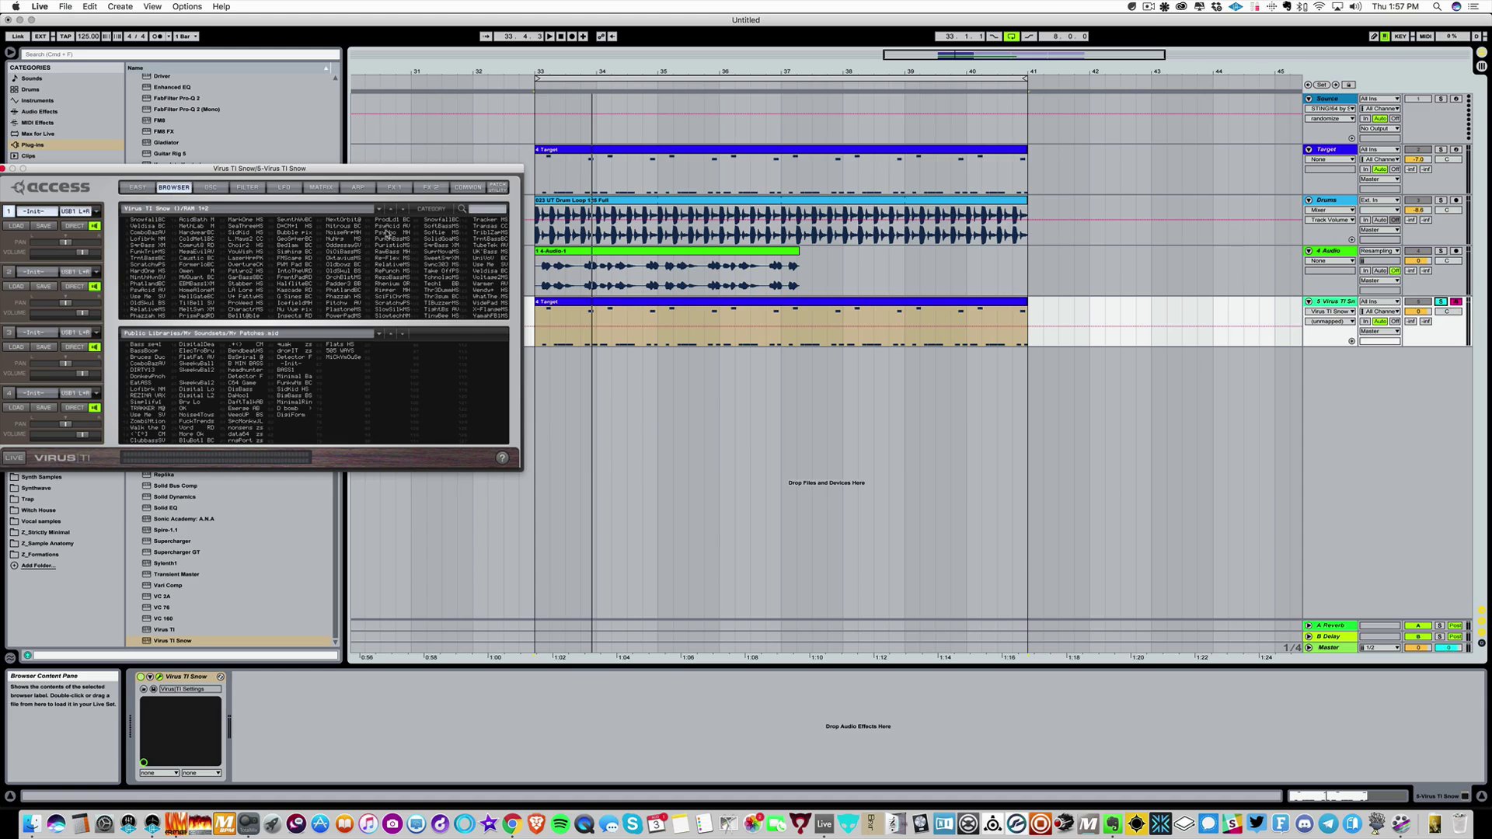
left_click(439, 210)
left_click(447, 253)
left_click(345, 263)
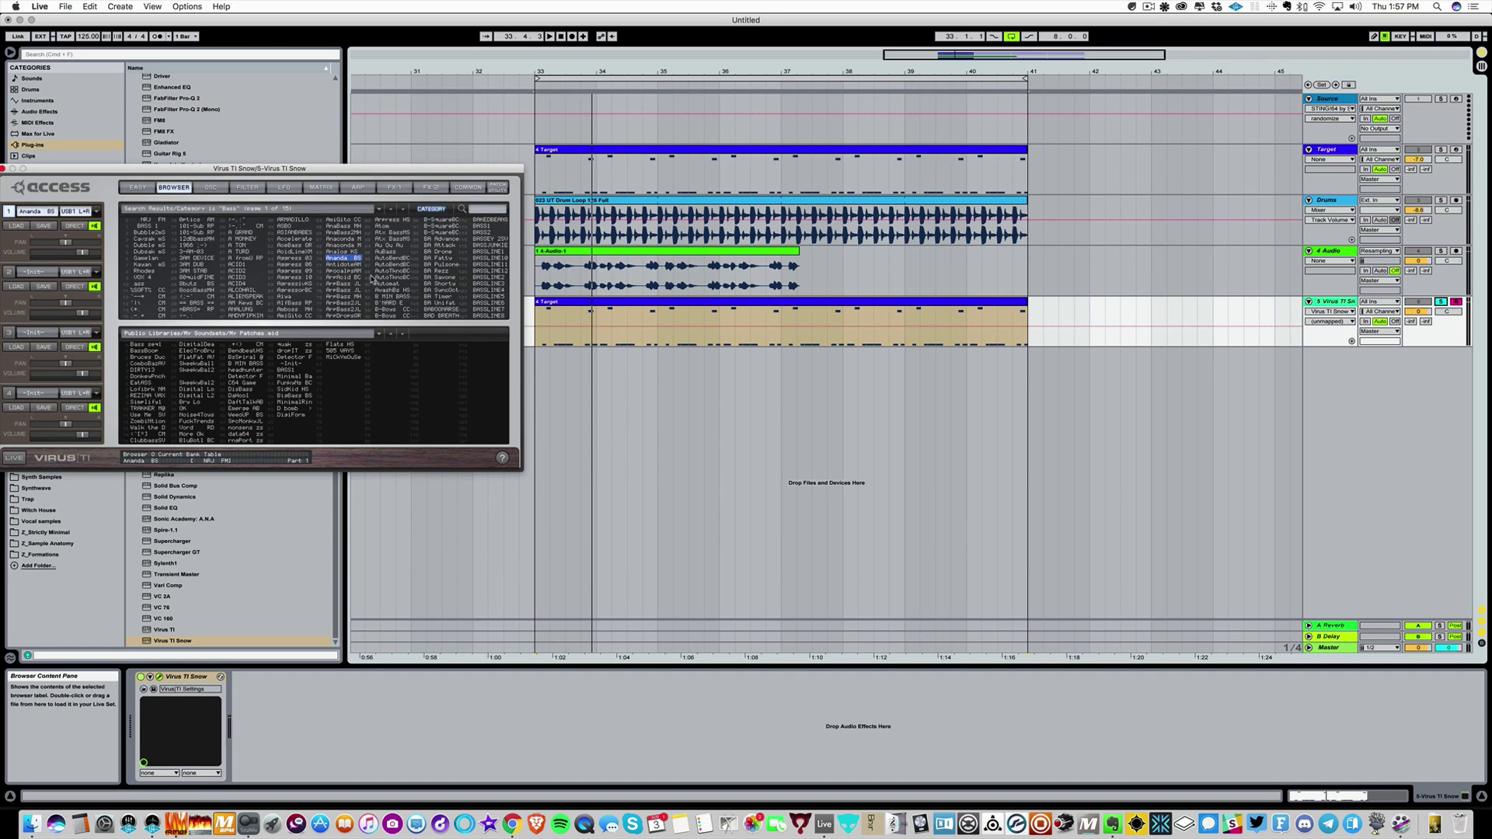
key("space")
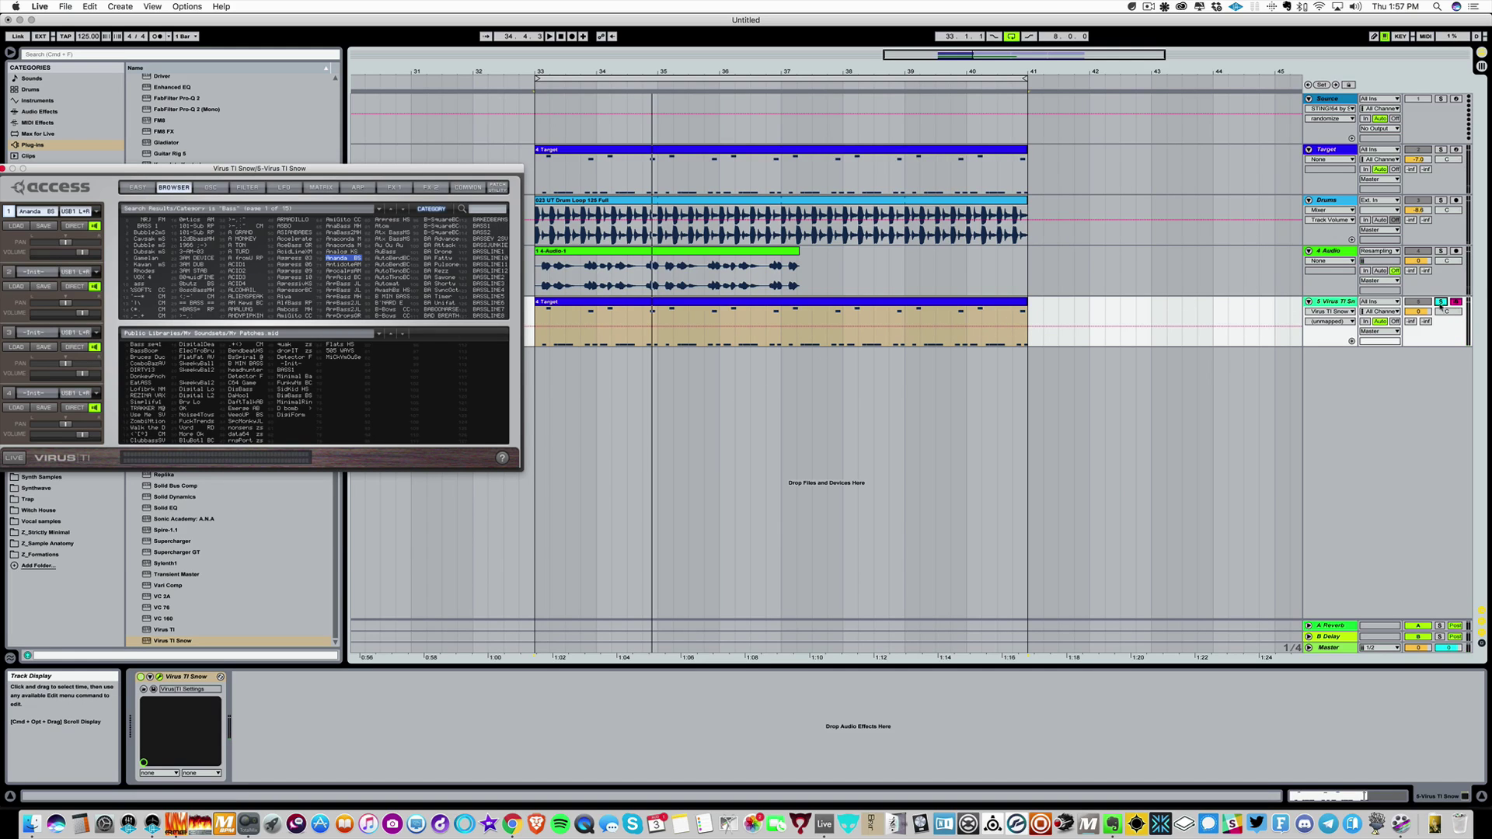
Freeze and flatten the Virus TI Snow track, then play it soloed.
right_click(1338, 300)
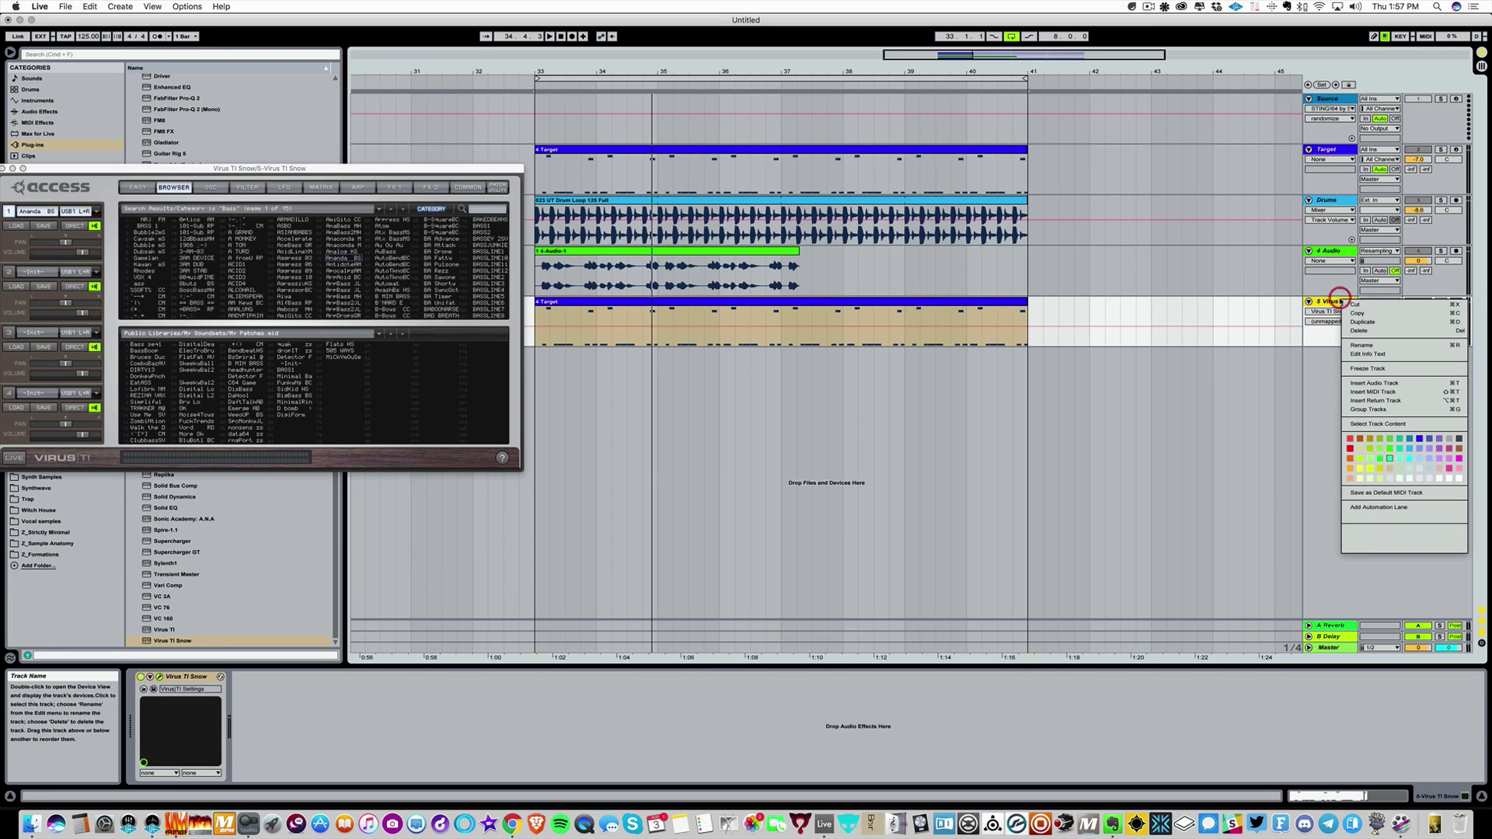
left_click(1368, 368)
left_click(814, 269)
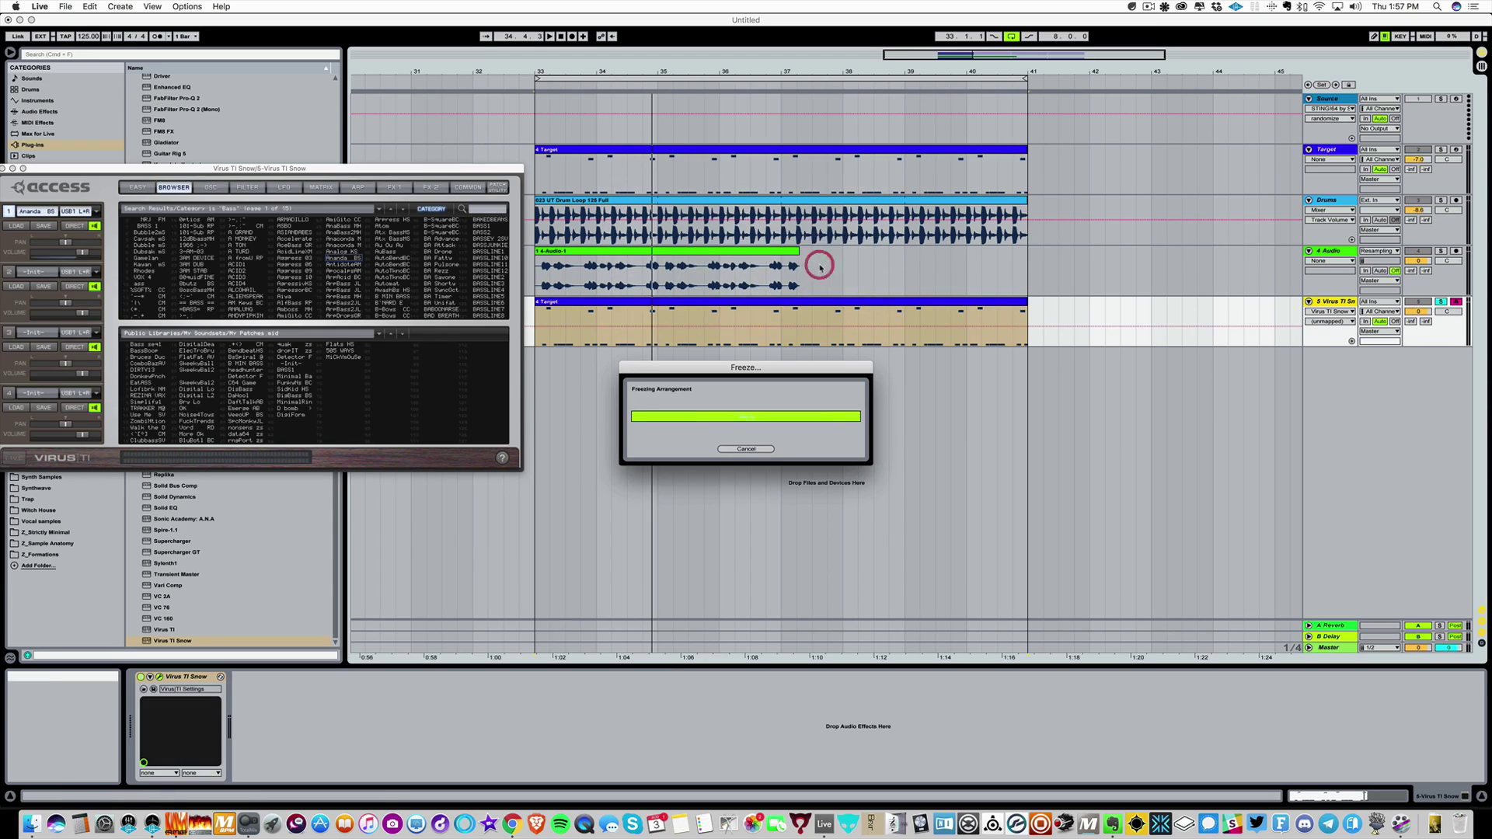
right_click(1338, 307)
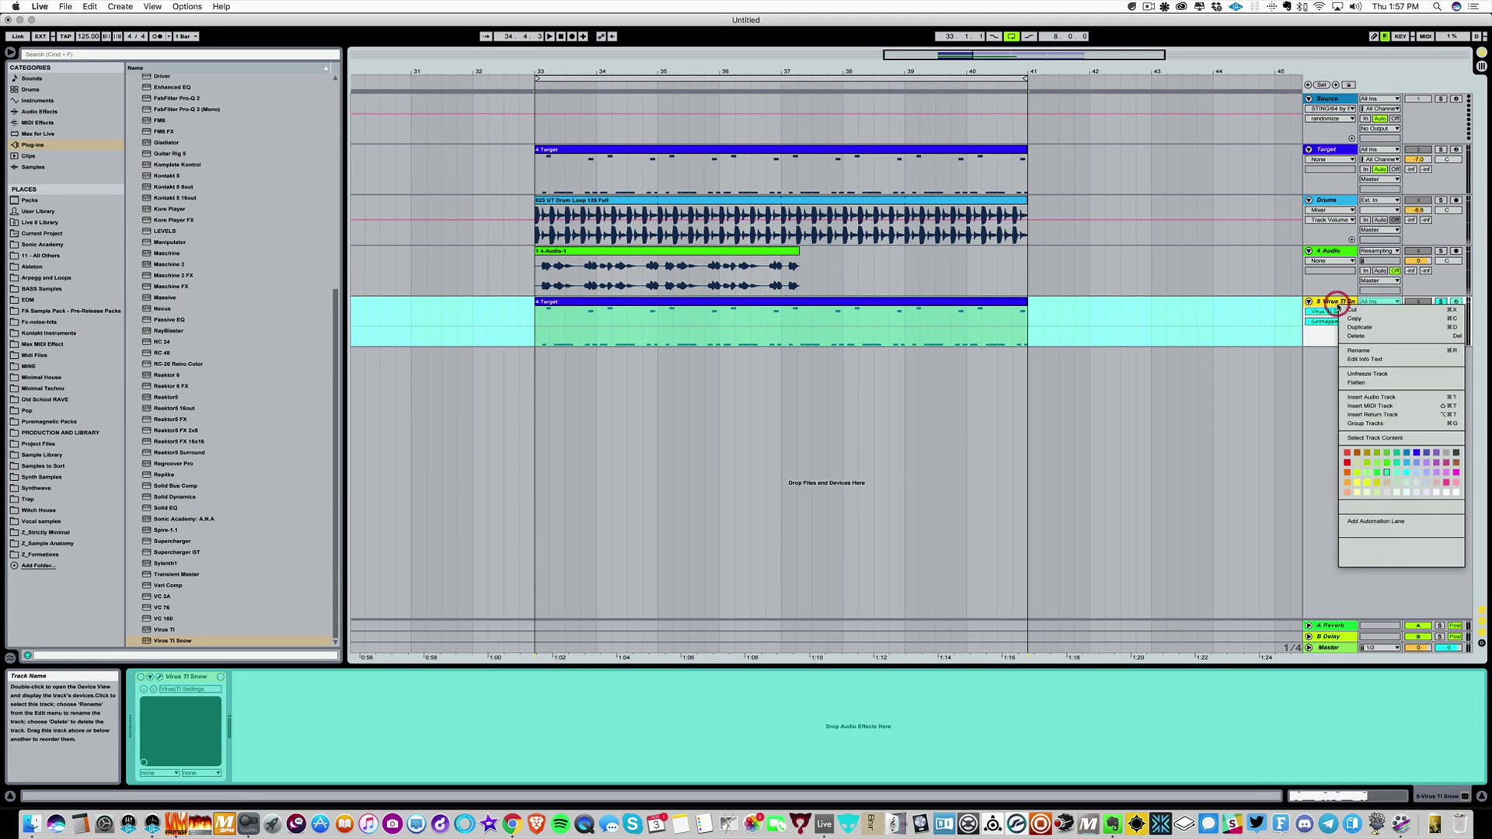
left_click(1355, 383)
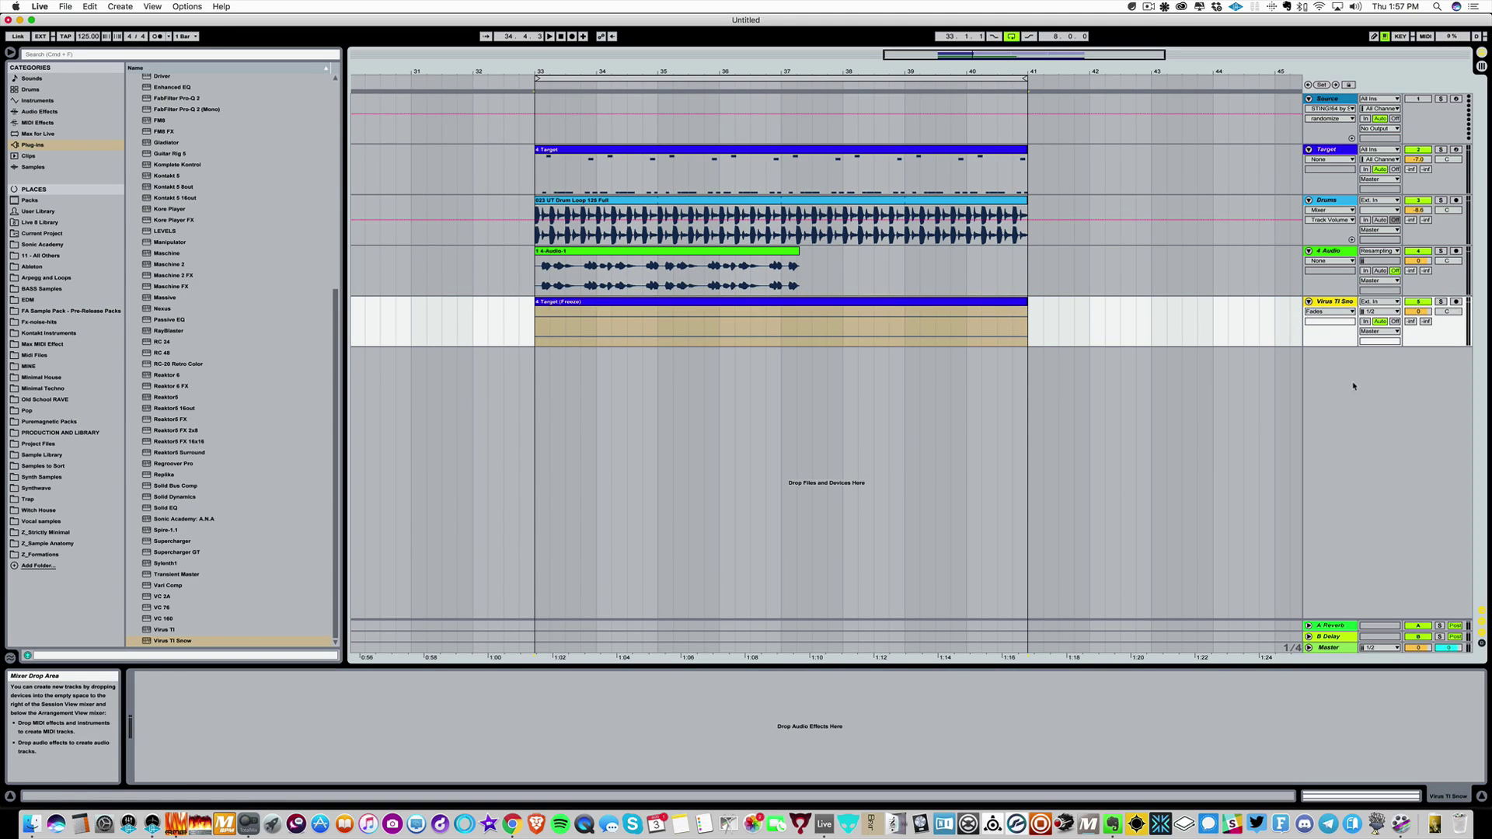
left_click(622, 307)
left_click(681, 305)
left_click(1441, 302)
key("space")
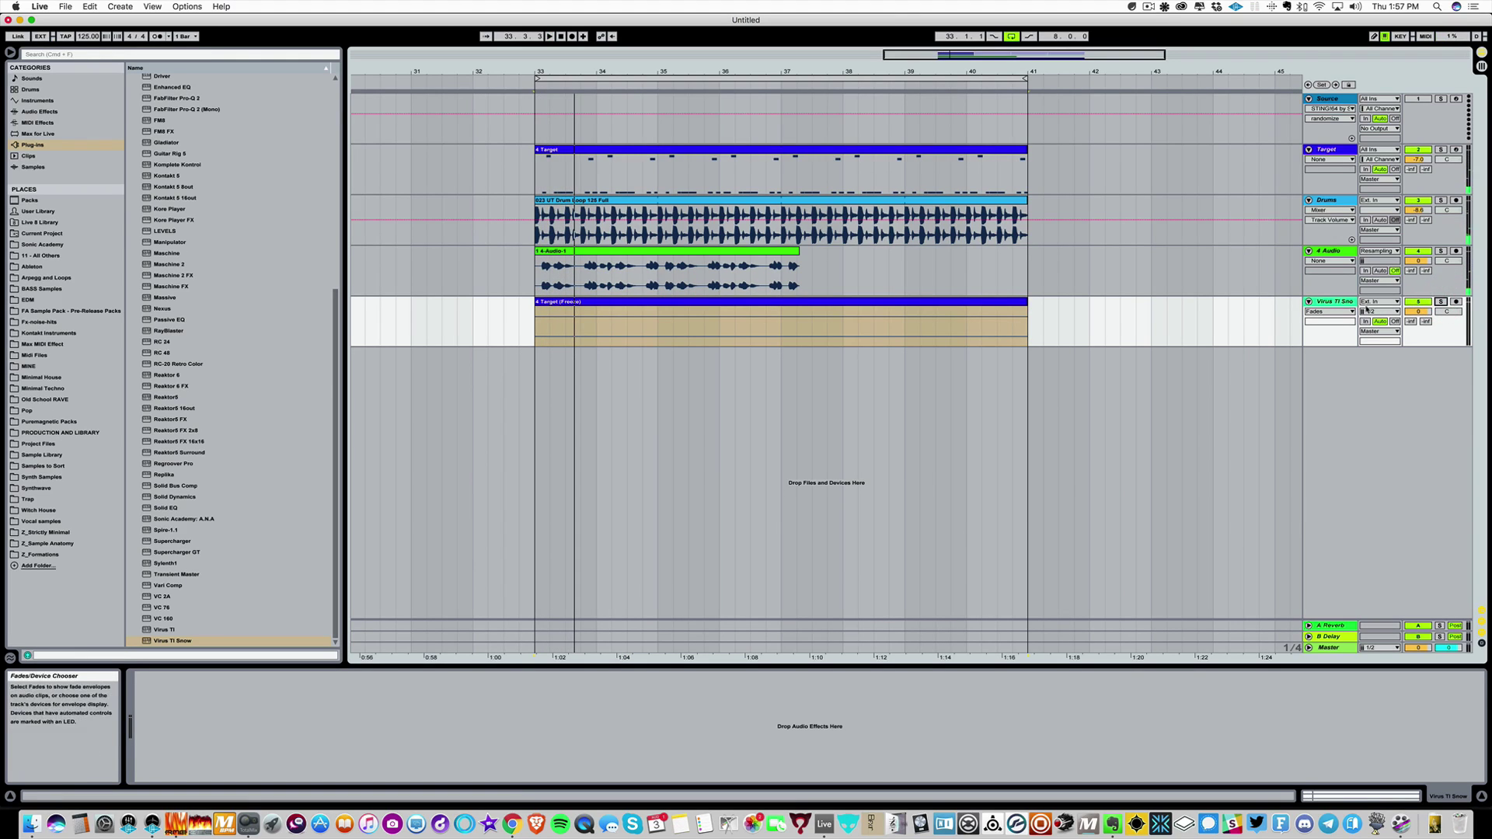
Undo the flatten to bring back the Target MIDI clip and the Virus synth.
left_click(1266, 303)
key("super+c")
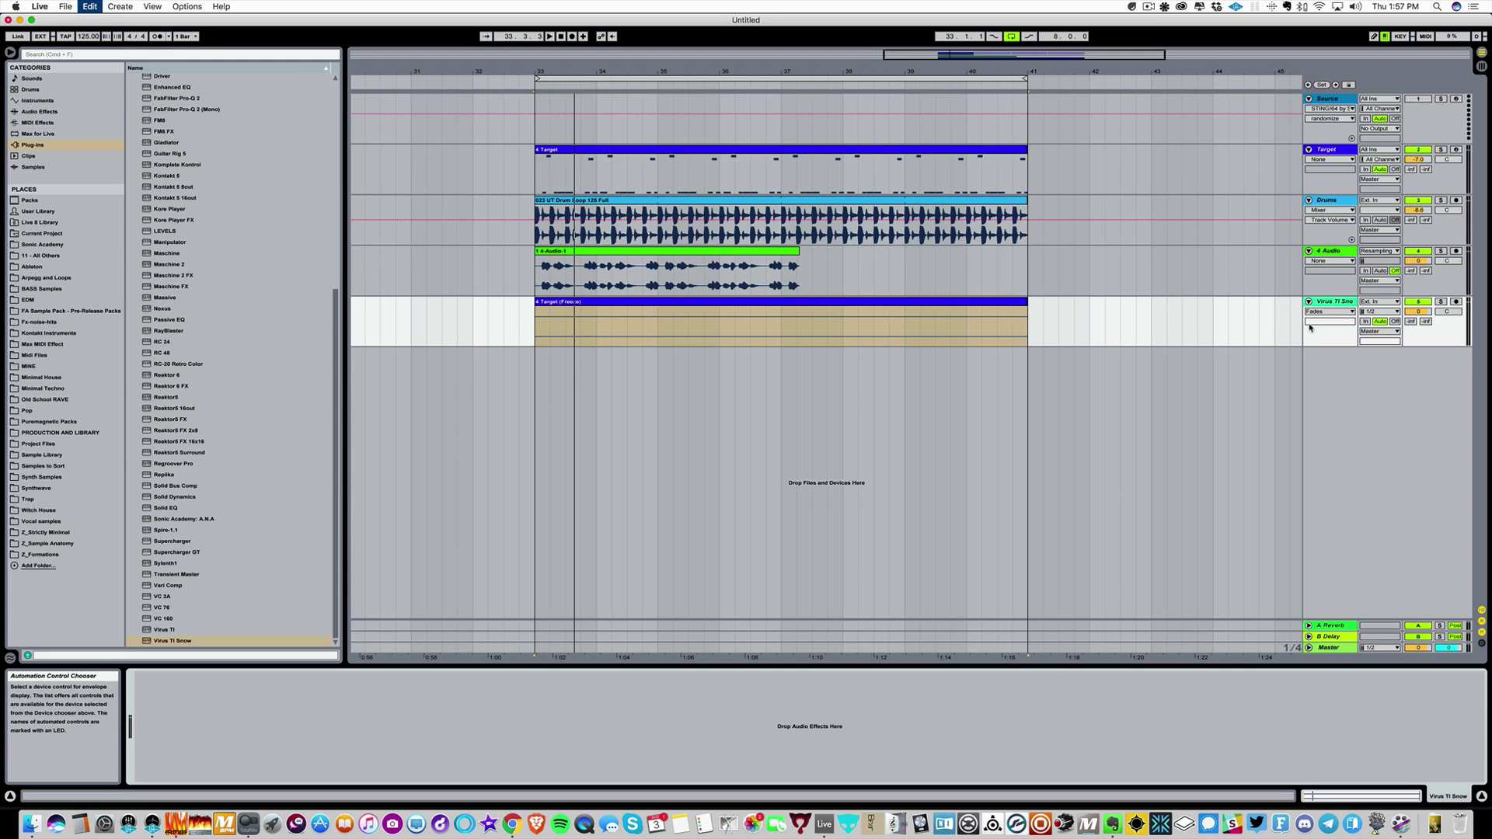
key("super+z")
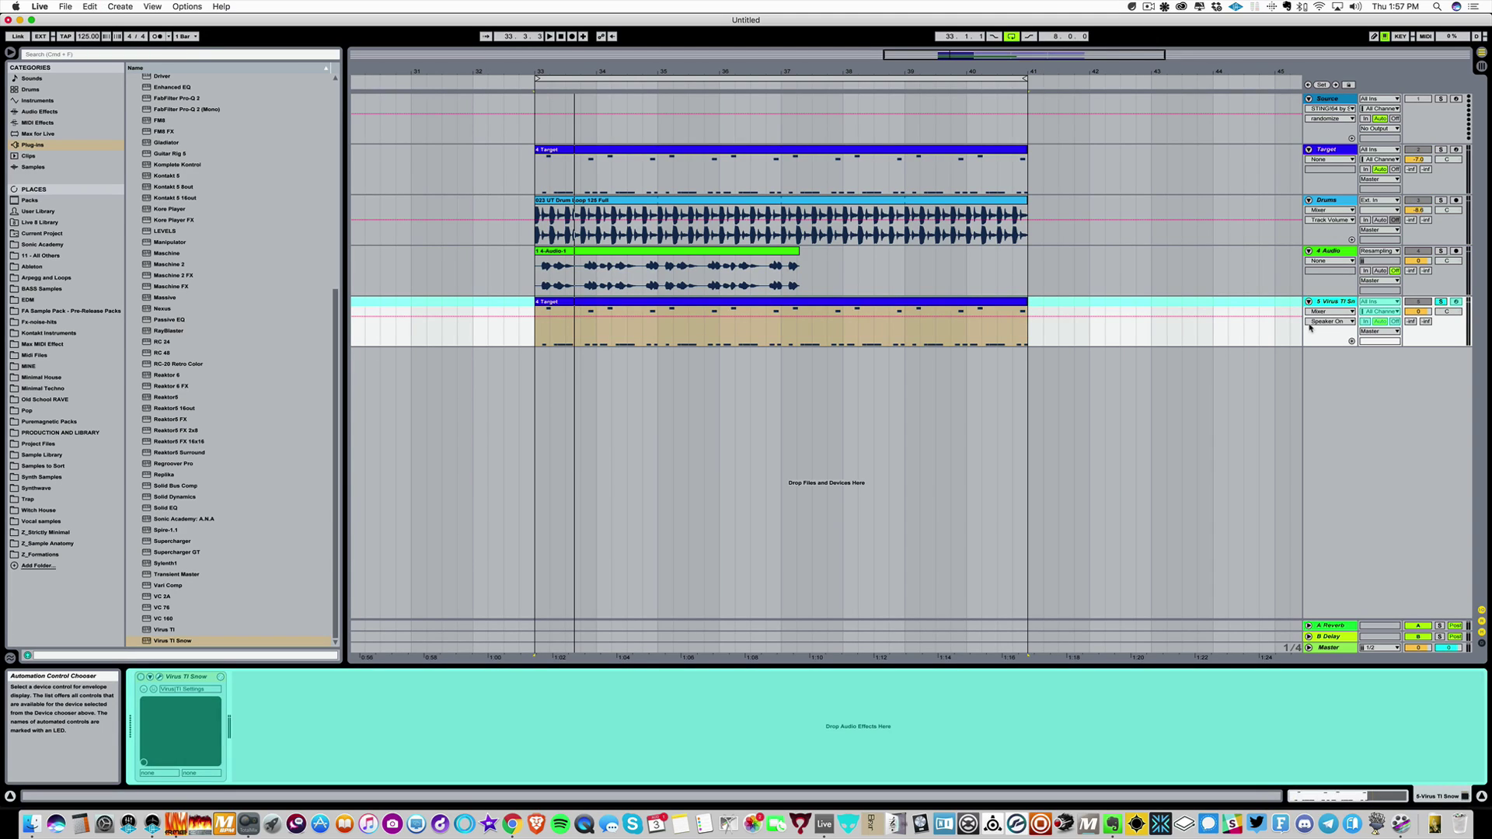
Arm 4 Audio, record a short take over bars 33–34, then solo Virus TI Snow.
left_click(1292, 370)
left_click(739, 251)
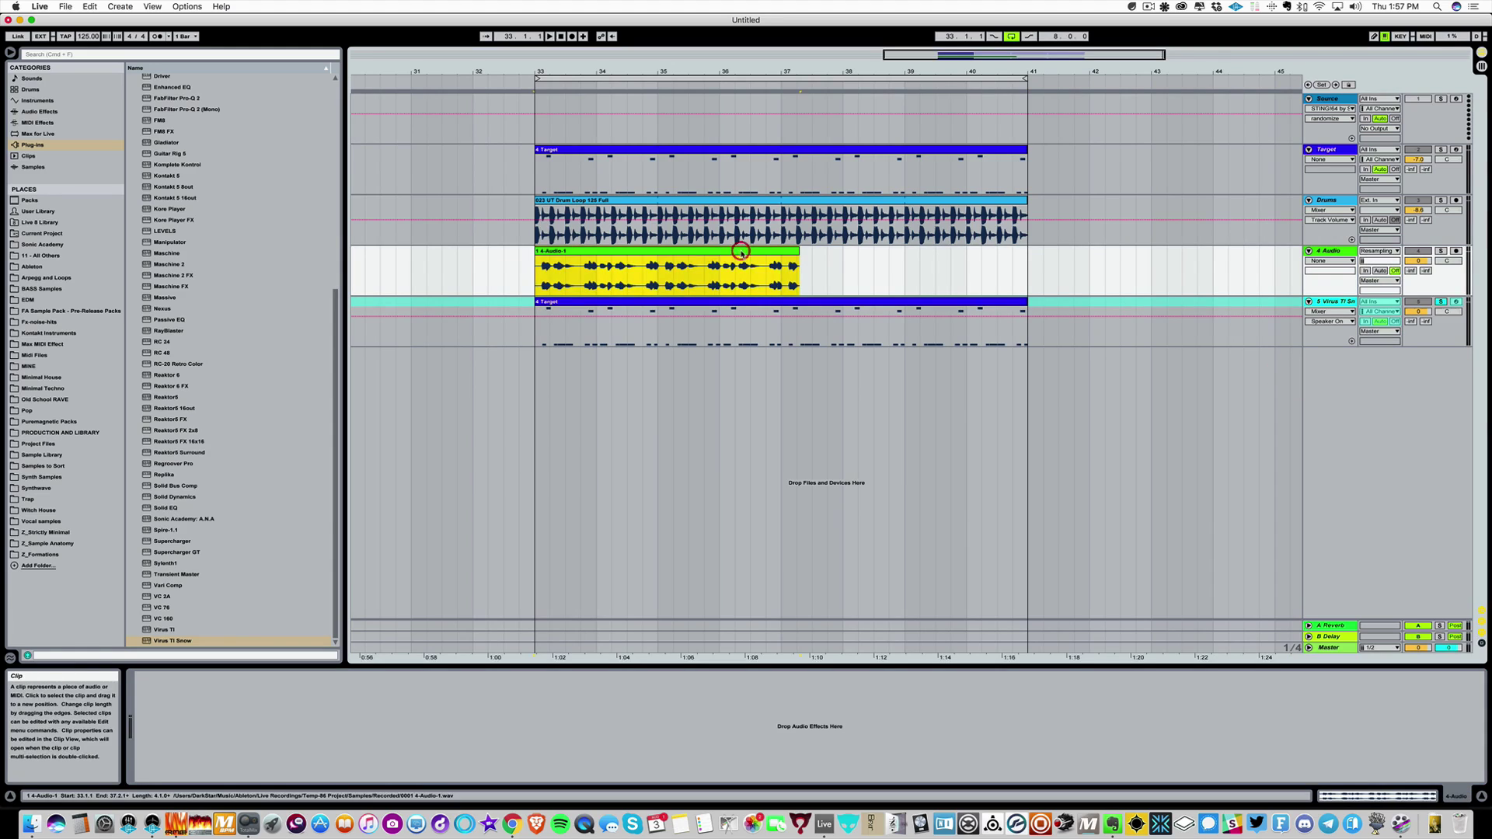
left_click(1456, 251)
left_click(571, 37)
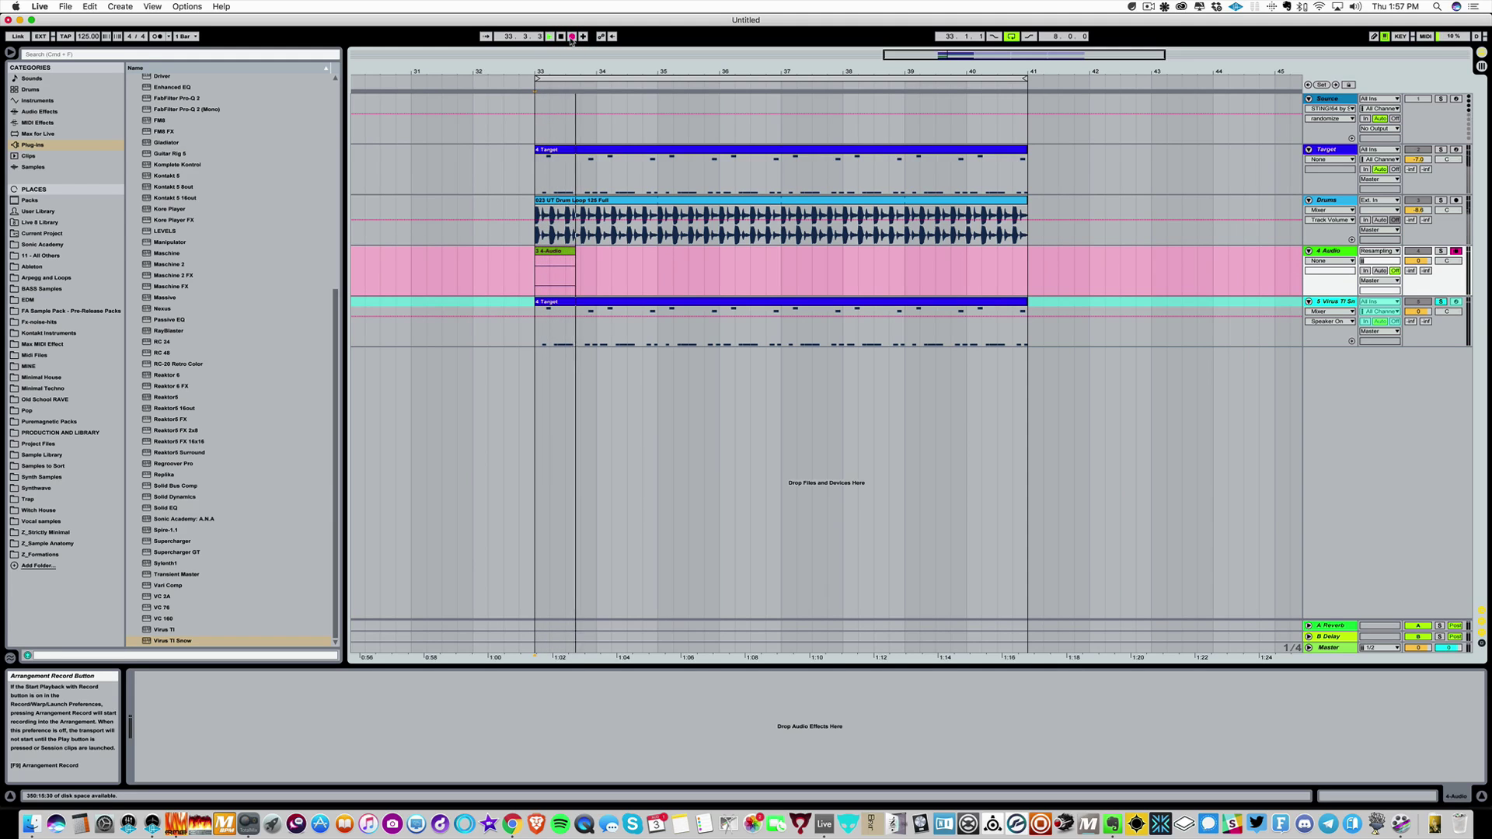
key("F9")
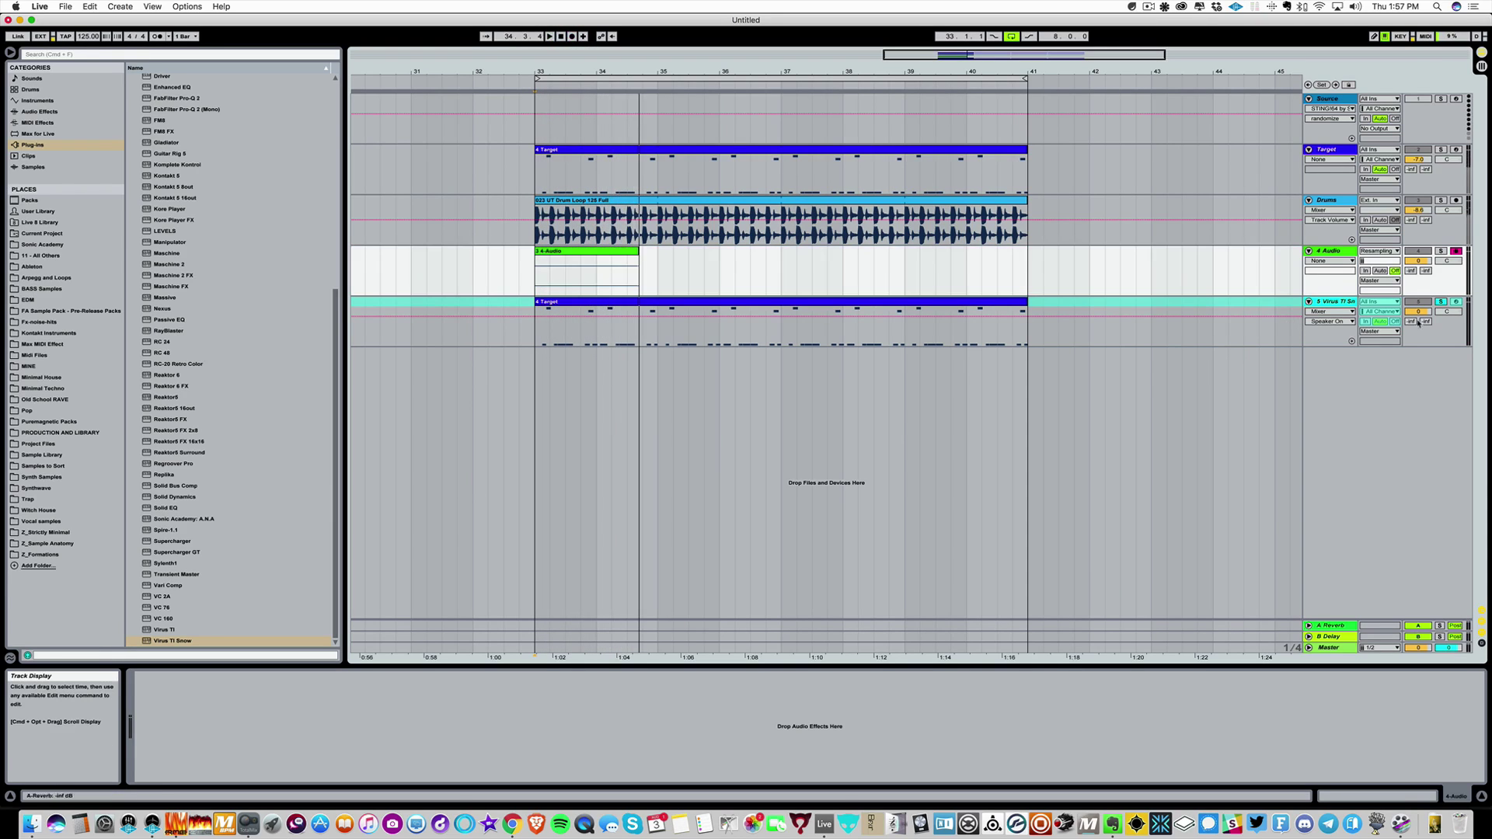
left_click(1439, 302)
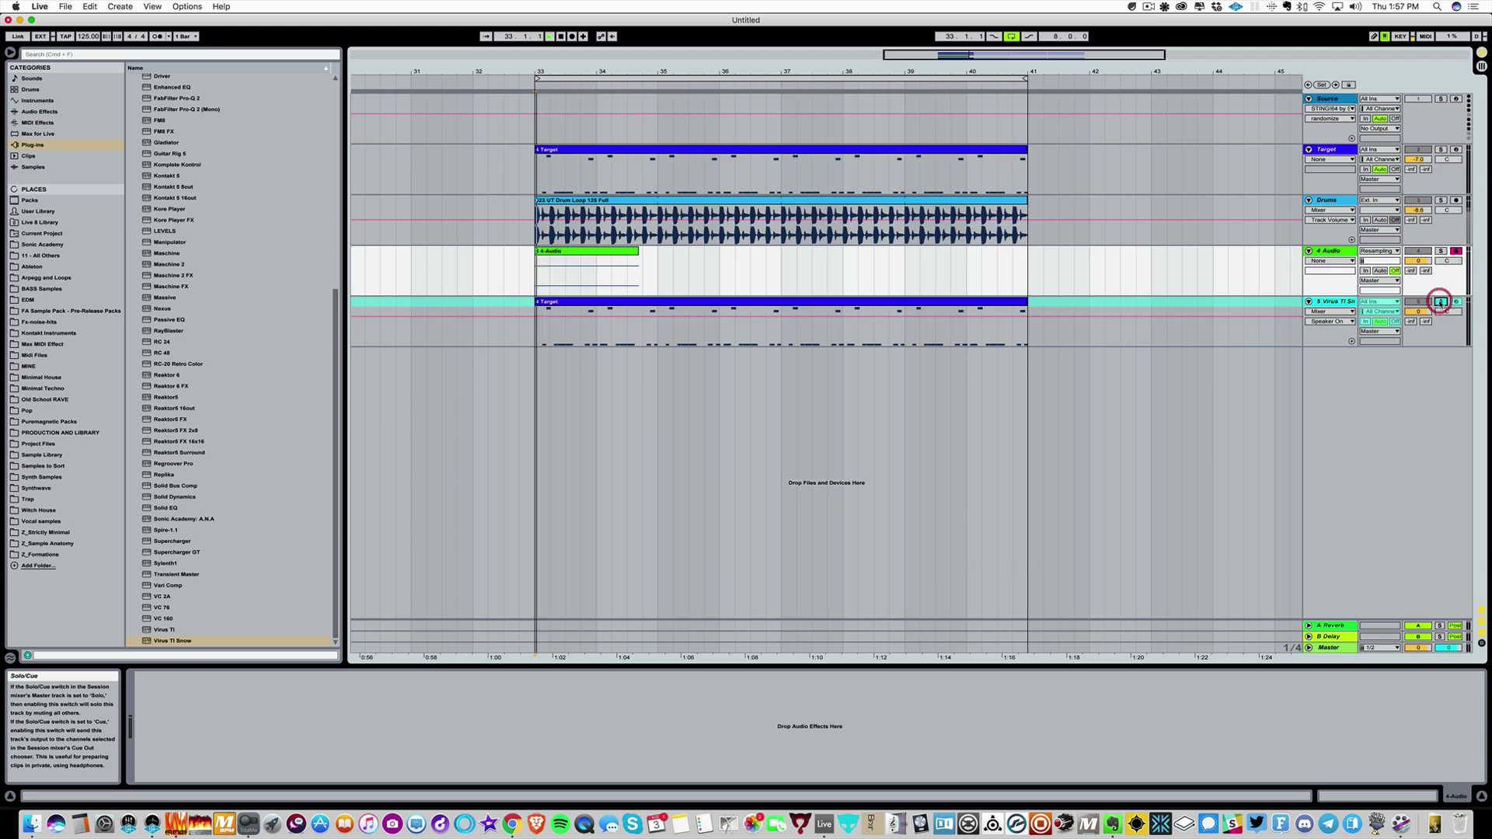
left_click(1329, 302)
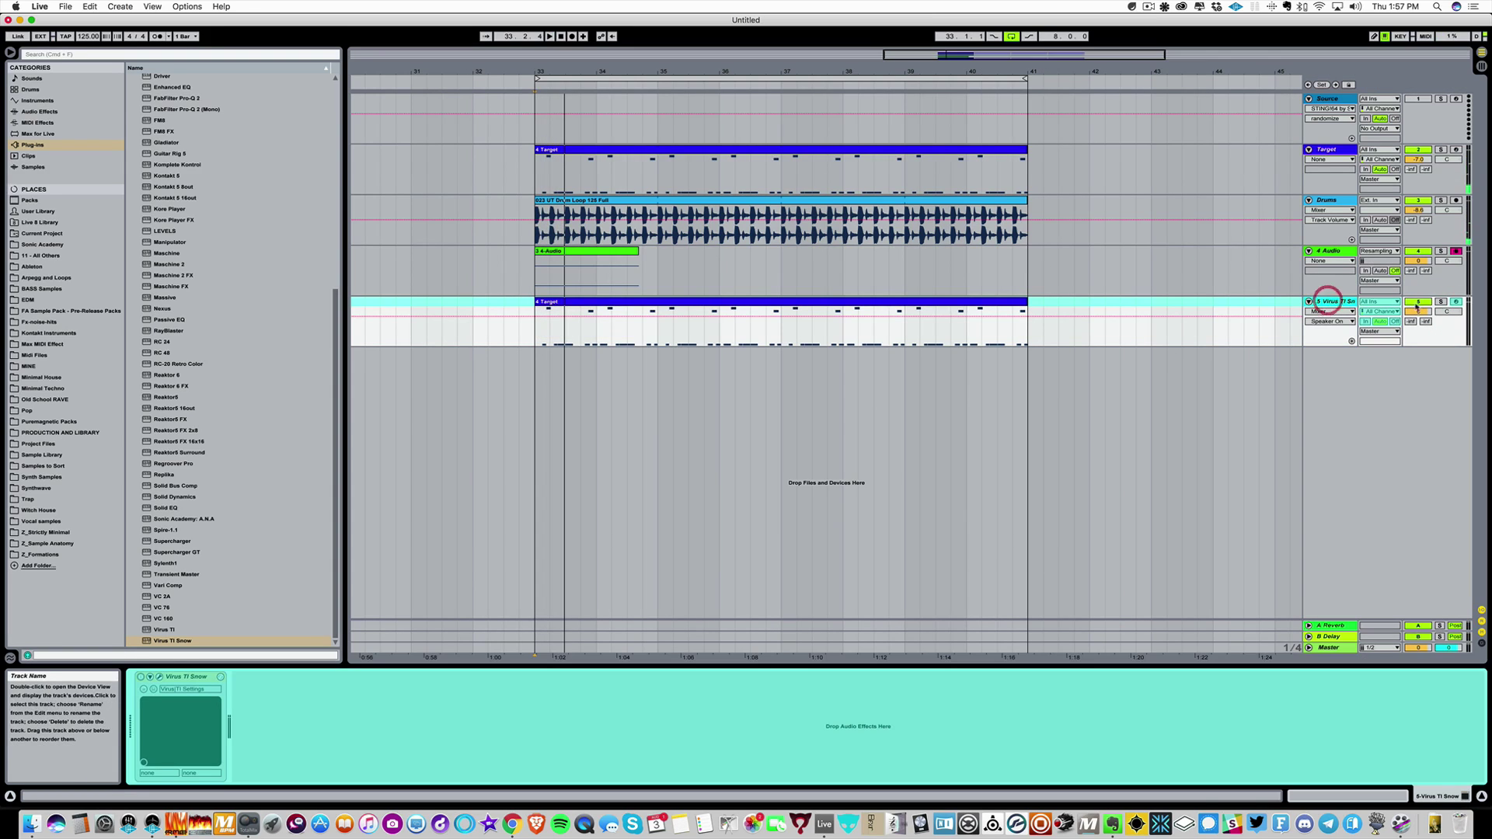
Unfreeze the Virus TI Snow track and make a brief test recording on 4 Audio.
right_click(1342, 305)
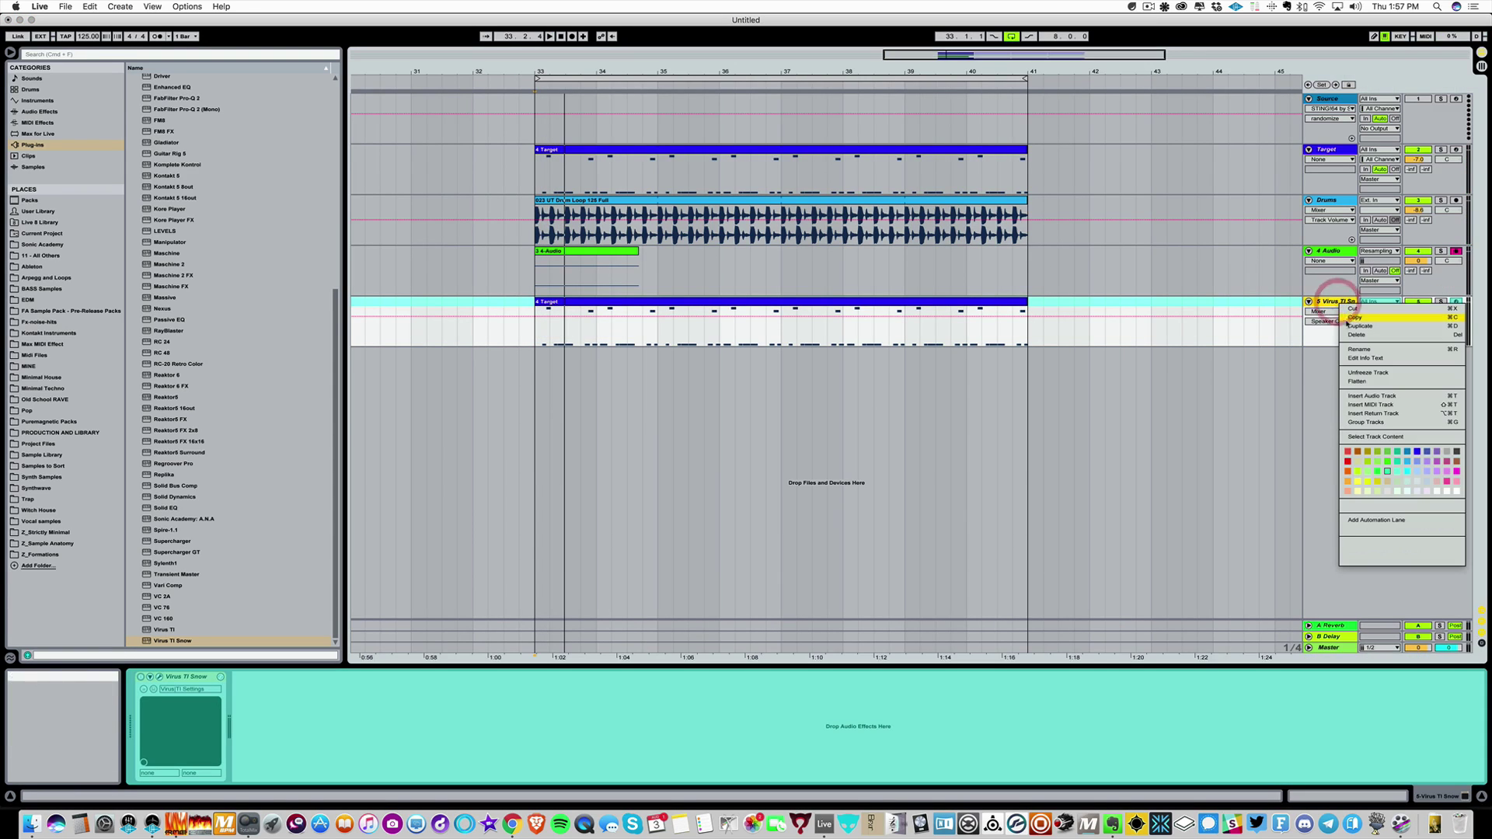
left_click(1359, 374)
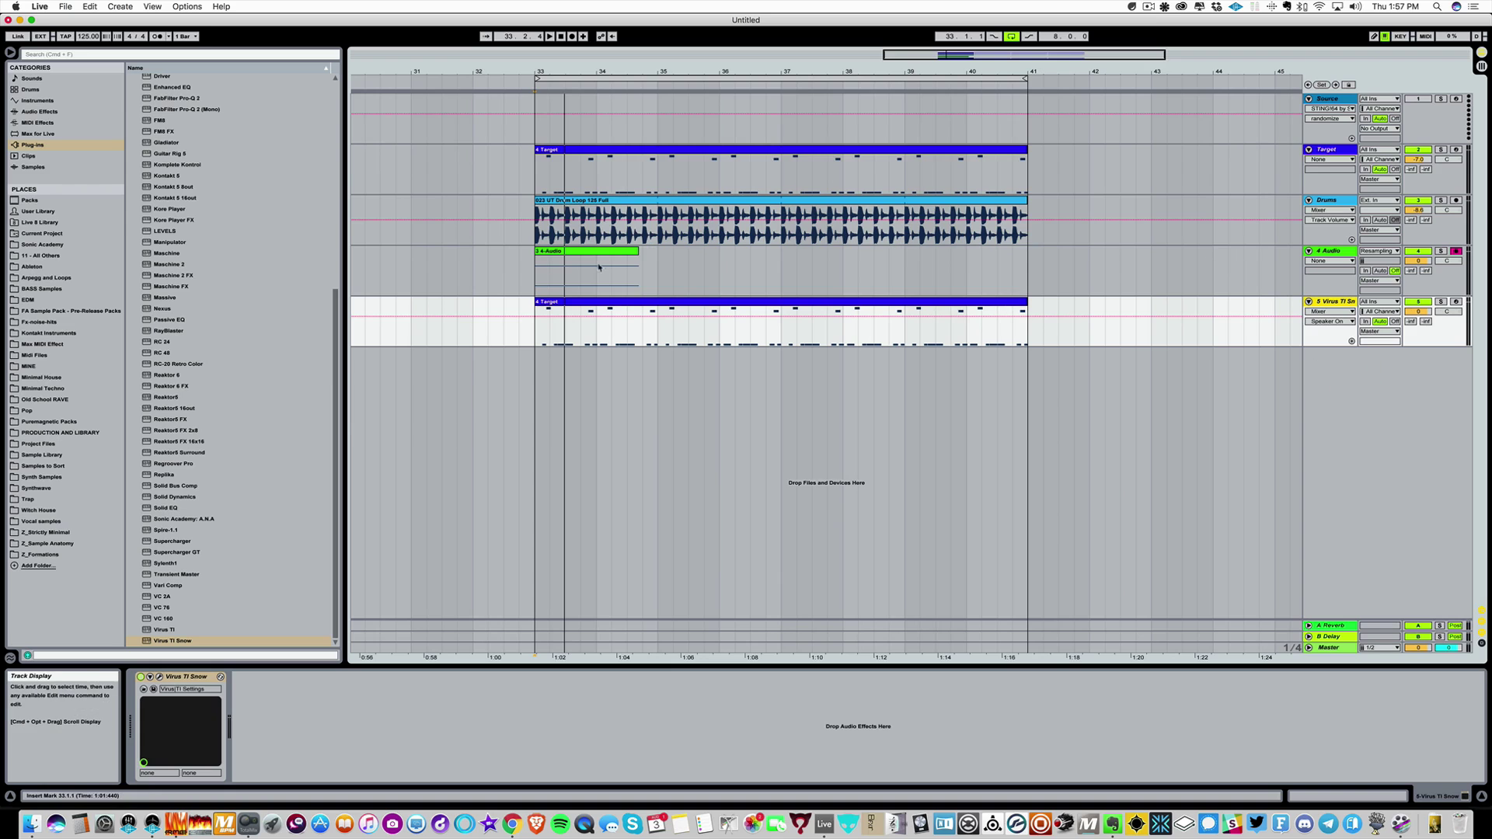
left_click(539, 263)
left_click(572, 36)
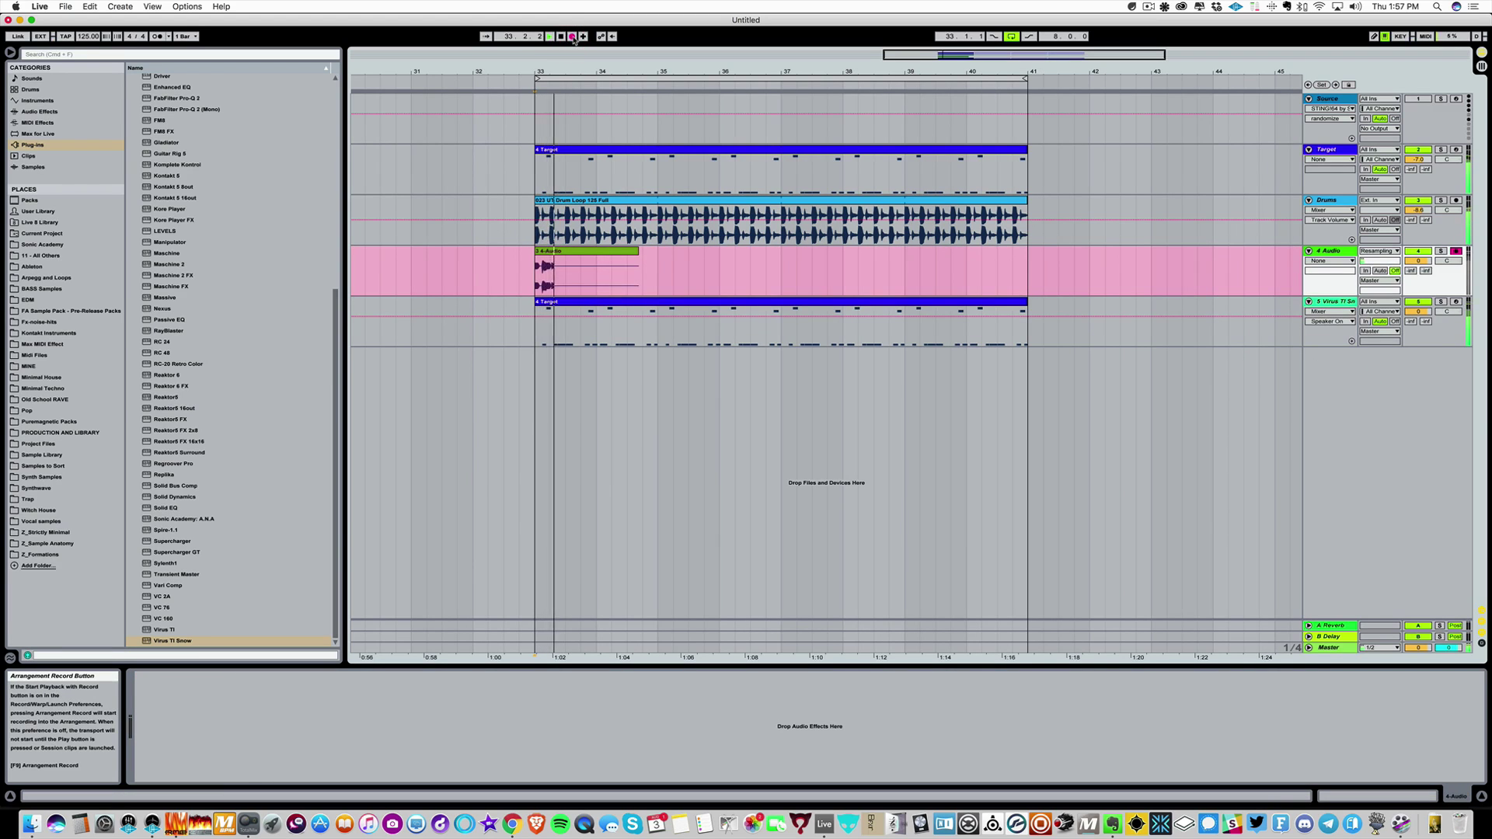
left_click(573, 37)
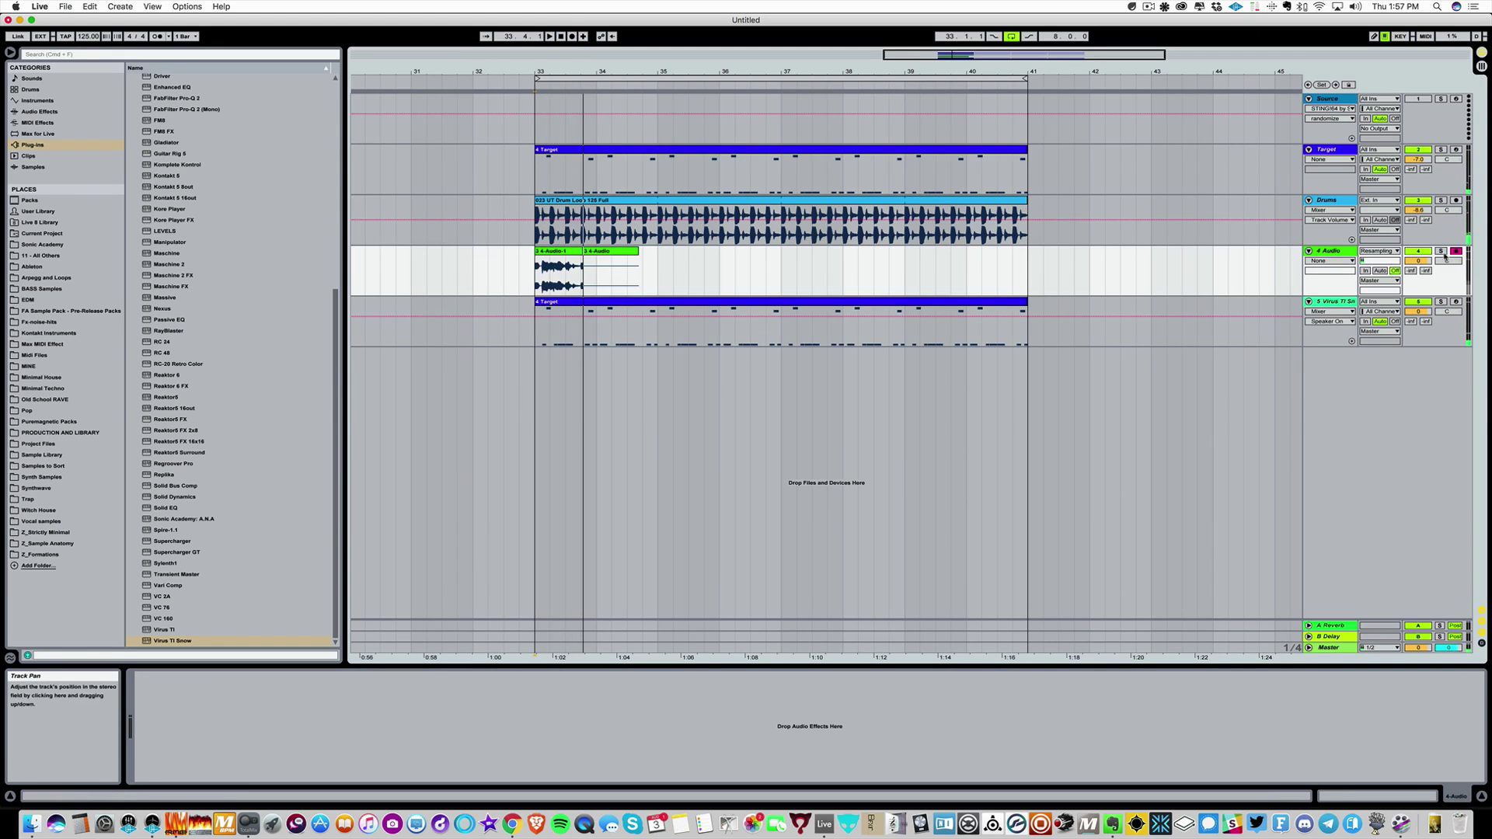
With 4 Audio armed and Virus TI Snow soloed, record the bass from bar 33 to 37.
left_click(1442, 253)
left_click(1457, 303)
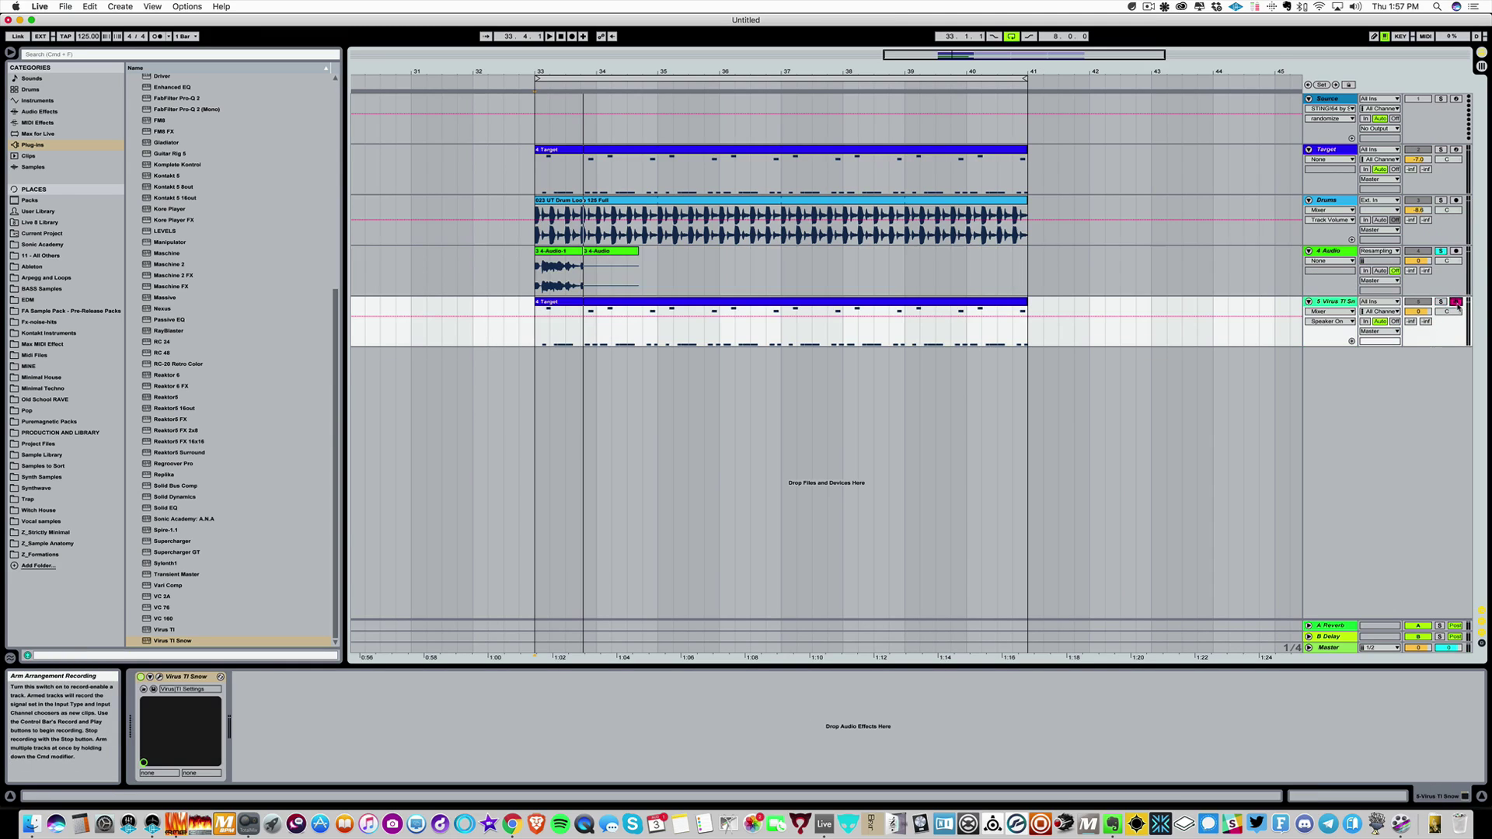
left_click(1457, 251)
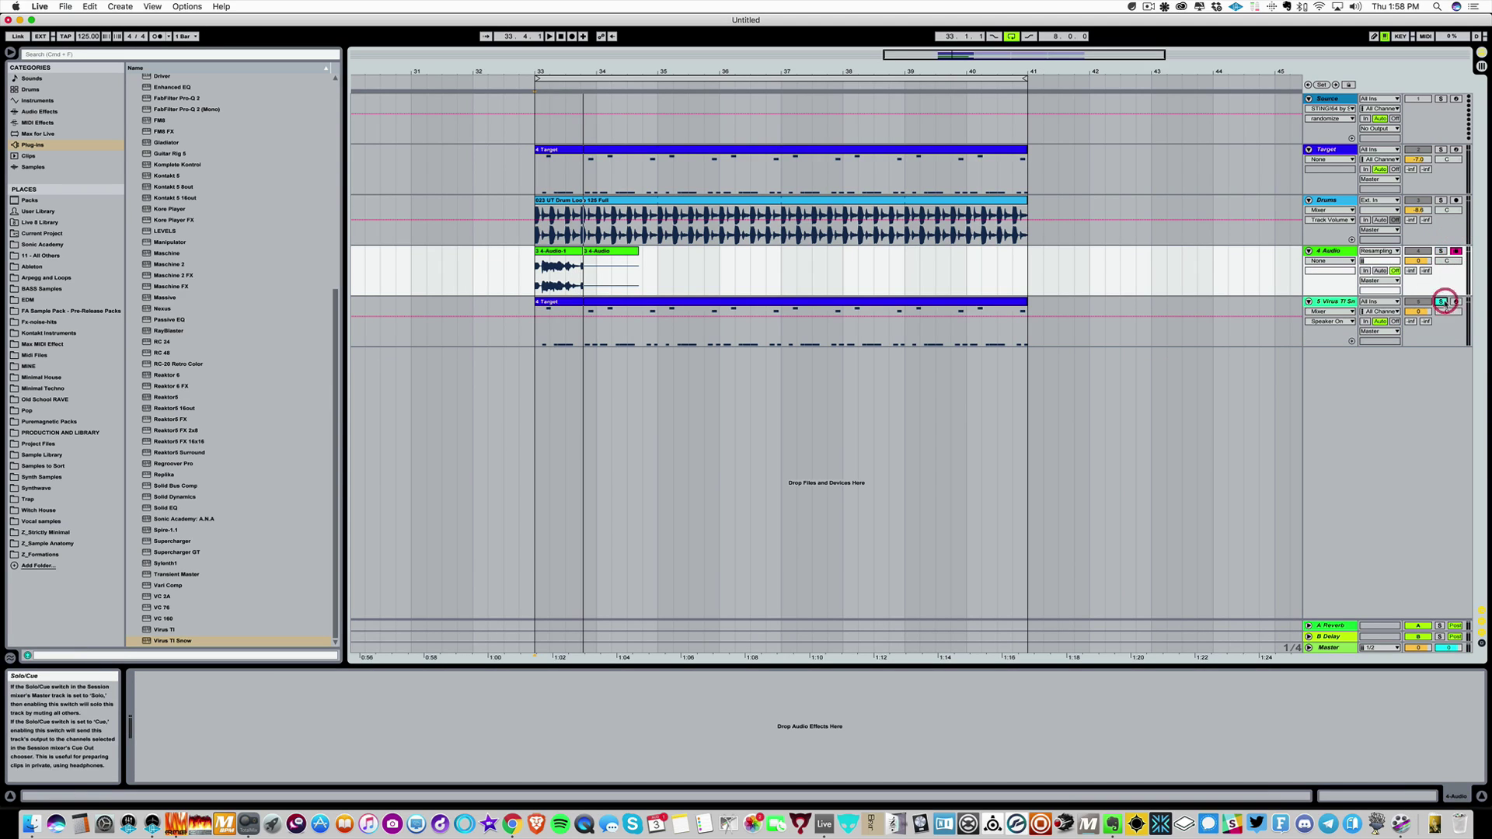
left_click(1442, 302)
left_click(537, 280)
left_click(573, 36)
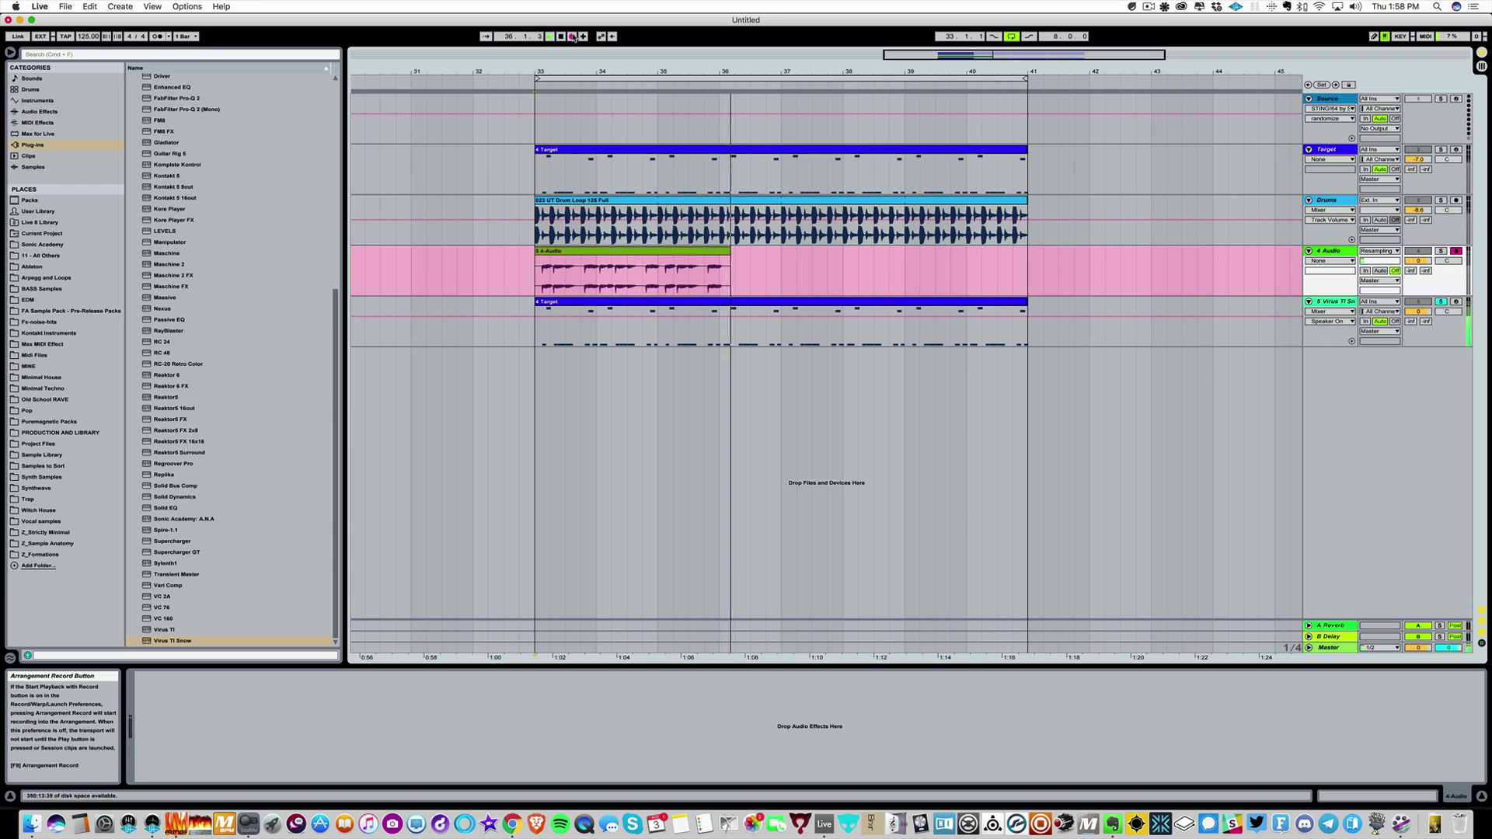
key("space")
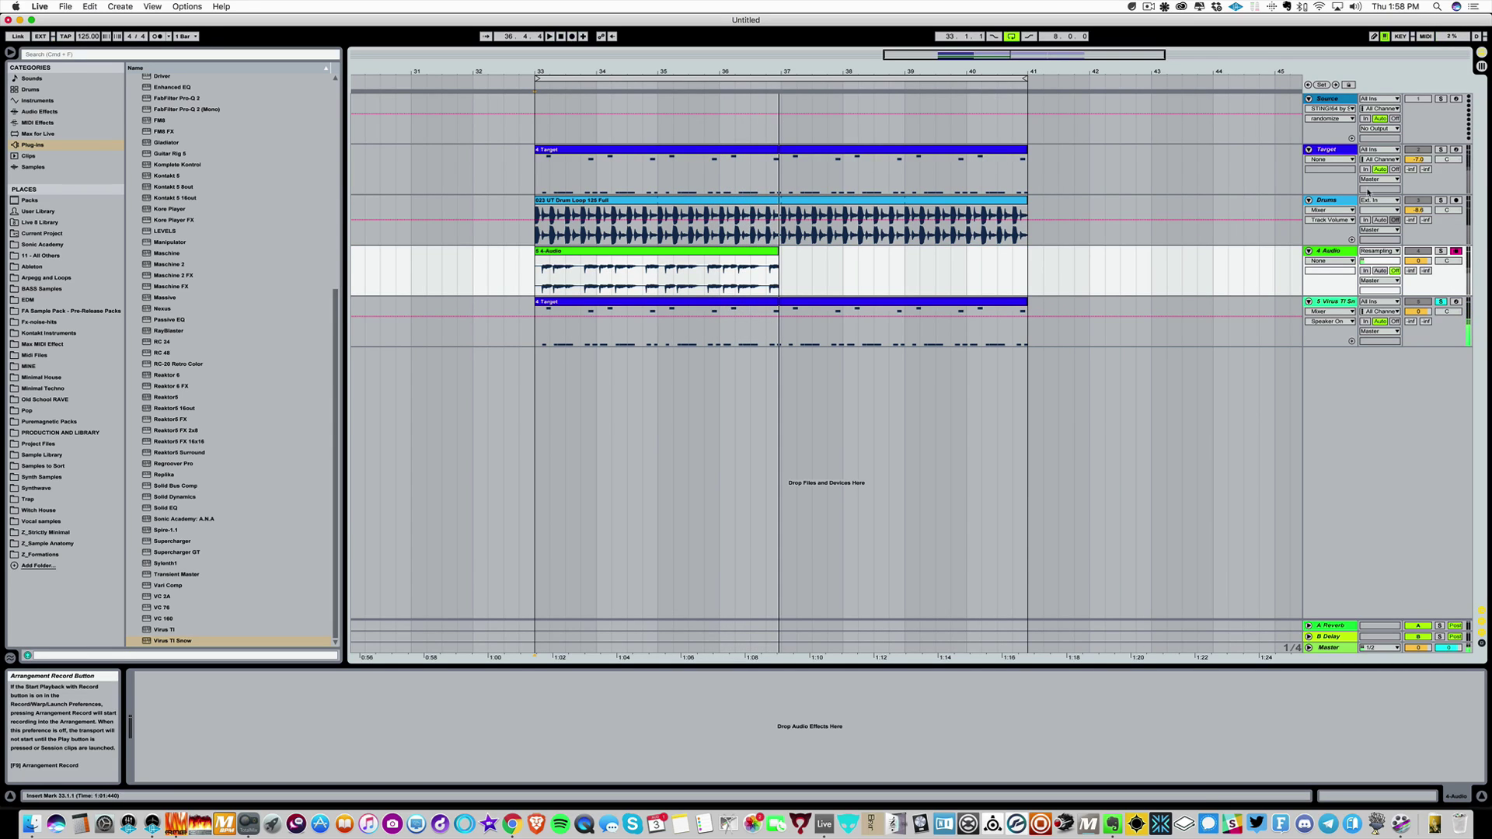
Select the new clip and the 4 Audio track, and set the insert marker at bar 41.
left_click(716, 251)
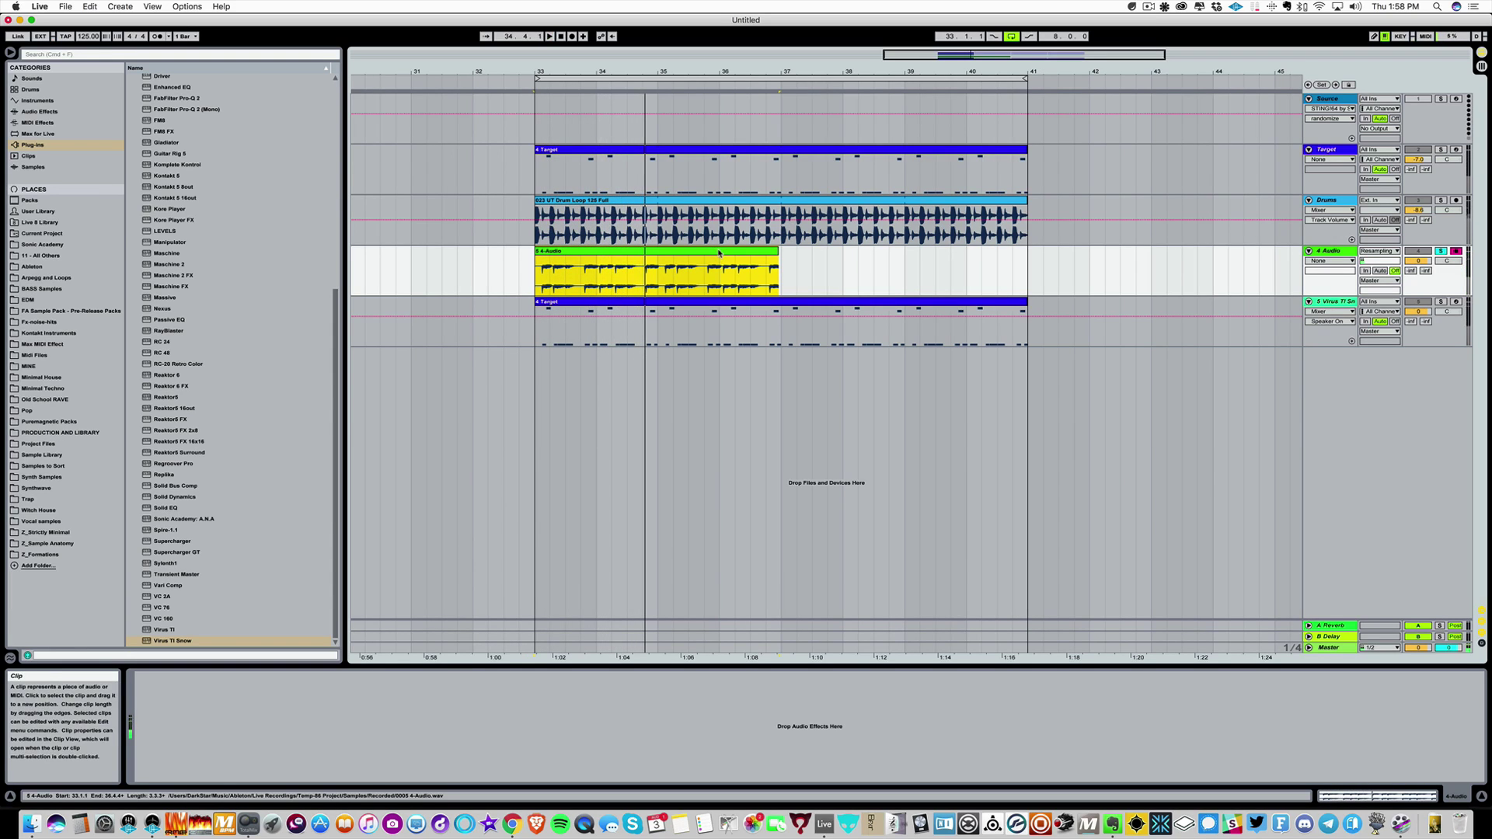
left_click(1331, 252)
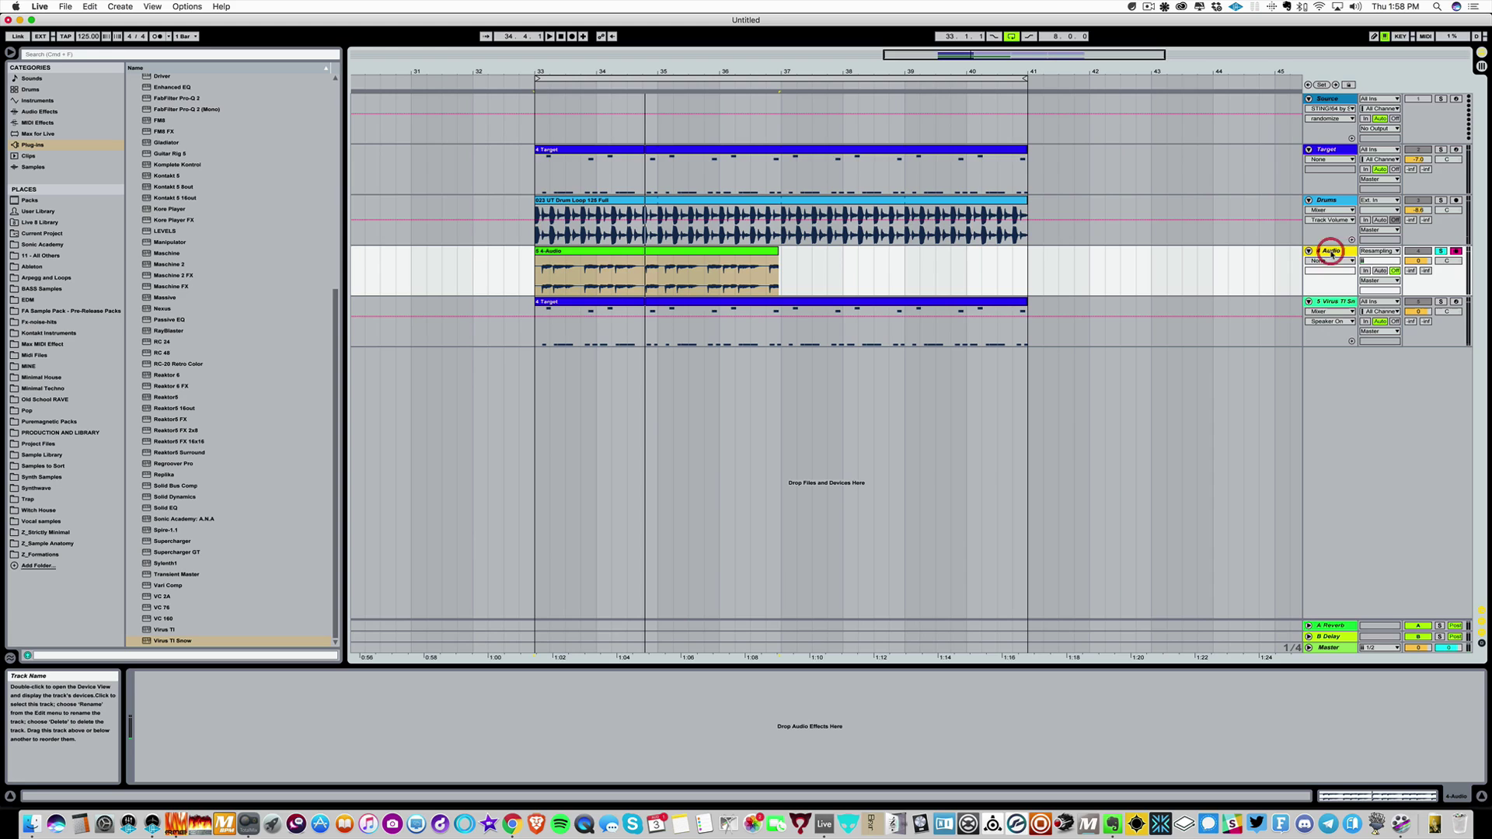
left_click(1029, 268)
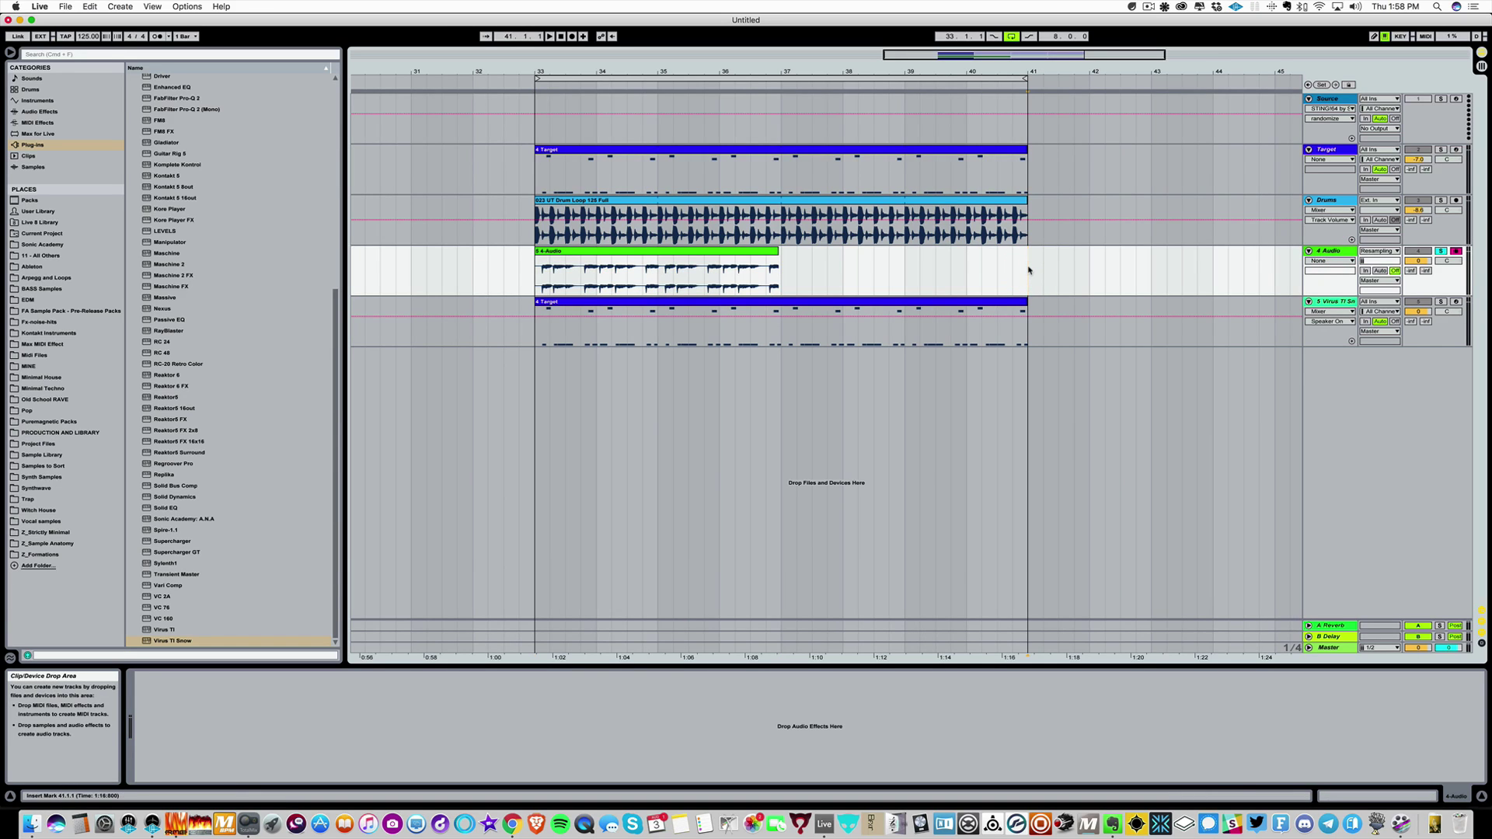